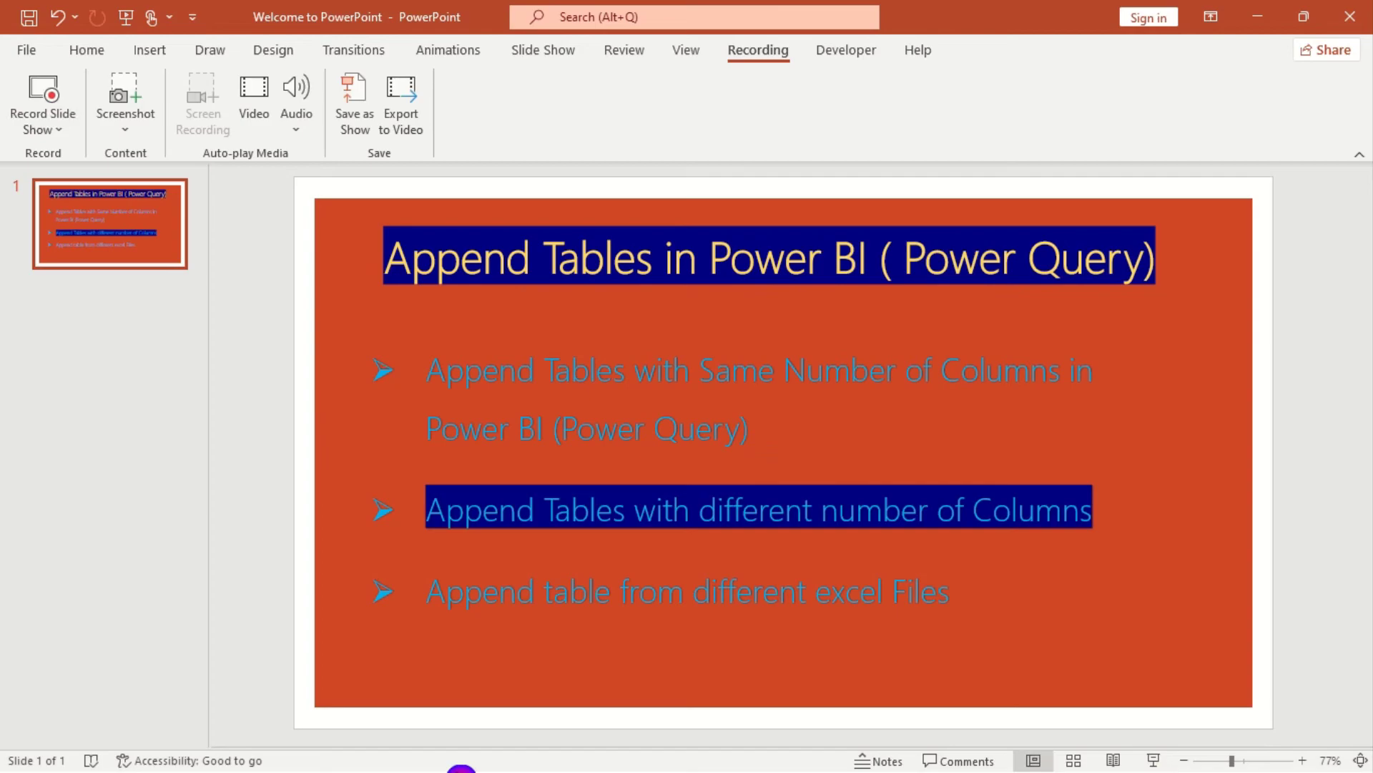
Switch to Excel and compare the Jan, Feb and Mar tables' columns, ending on Mar.
key(alt+Tab)
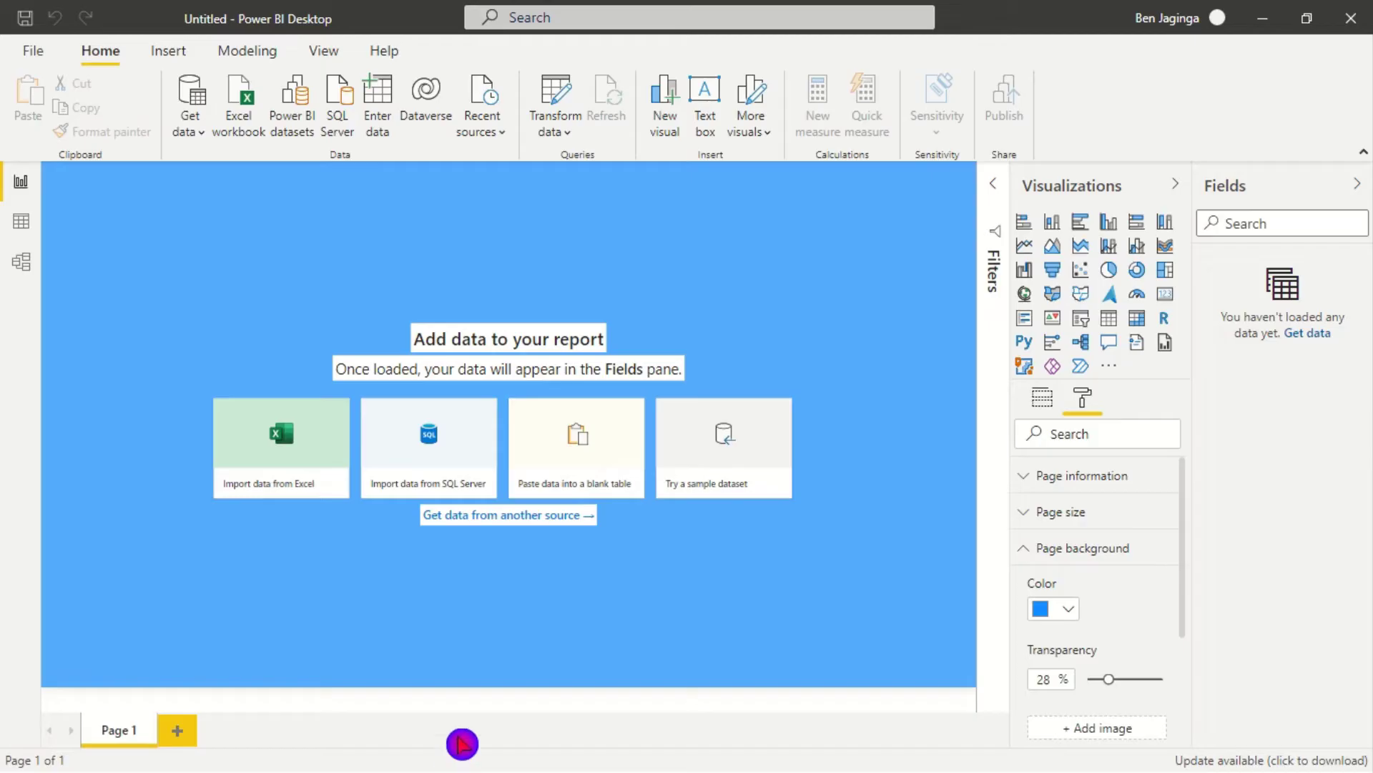
key(alt+Tab)
key(alt+Tab)
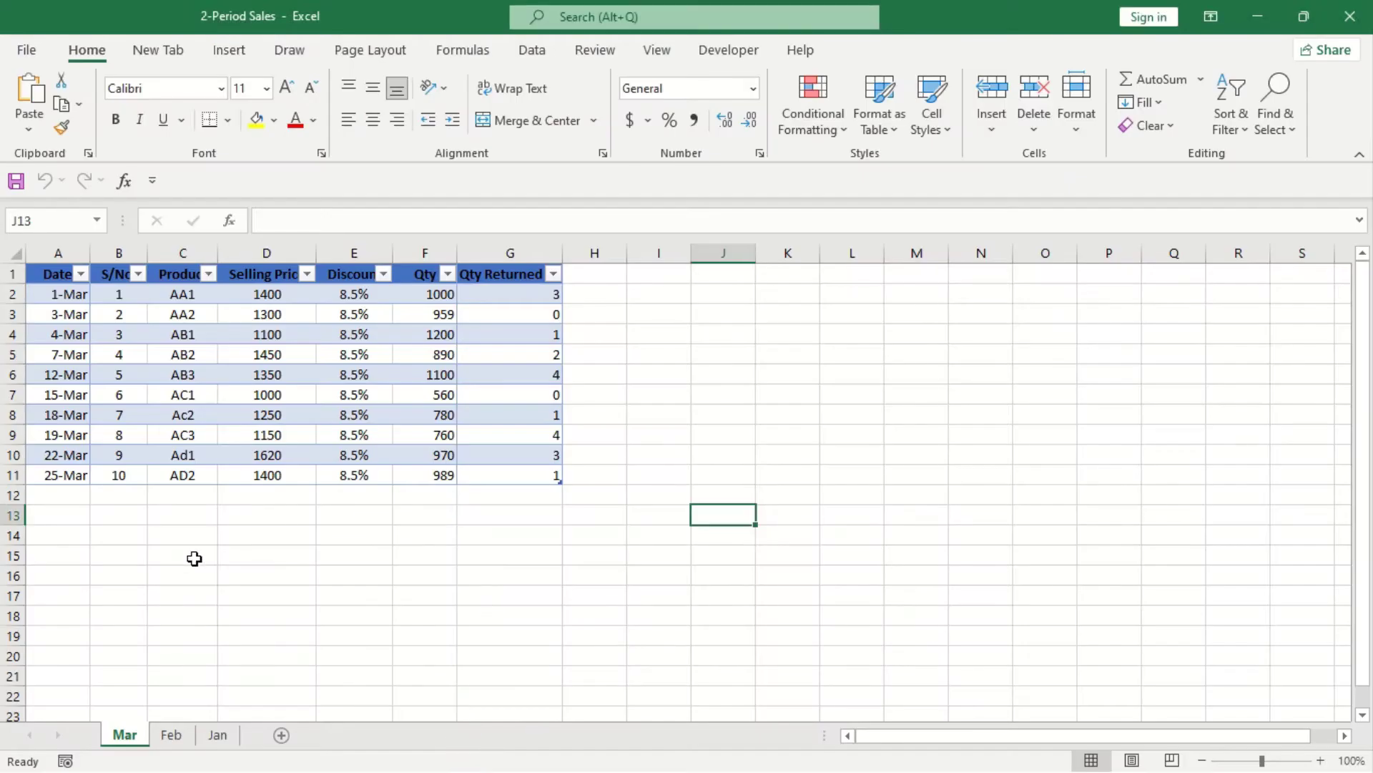
click(184, 736)
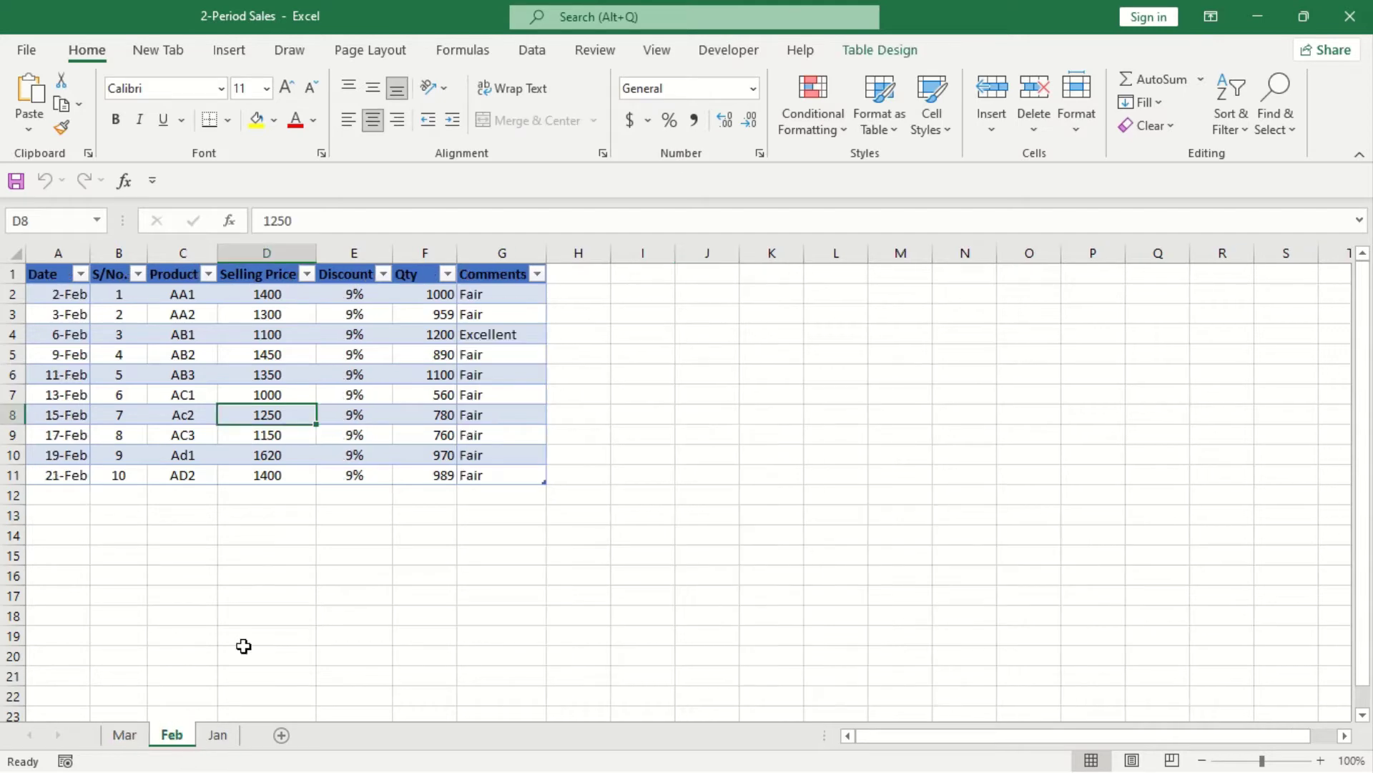
click(218, 737)
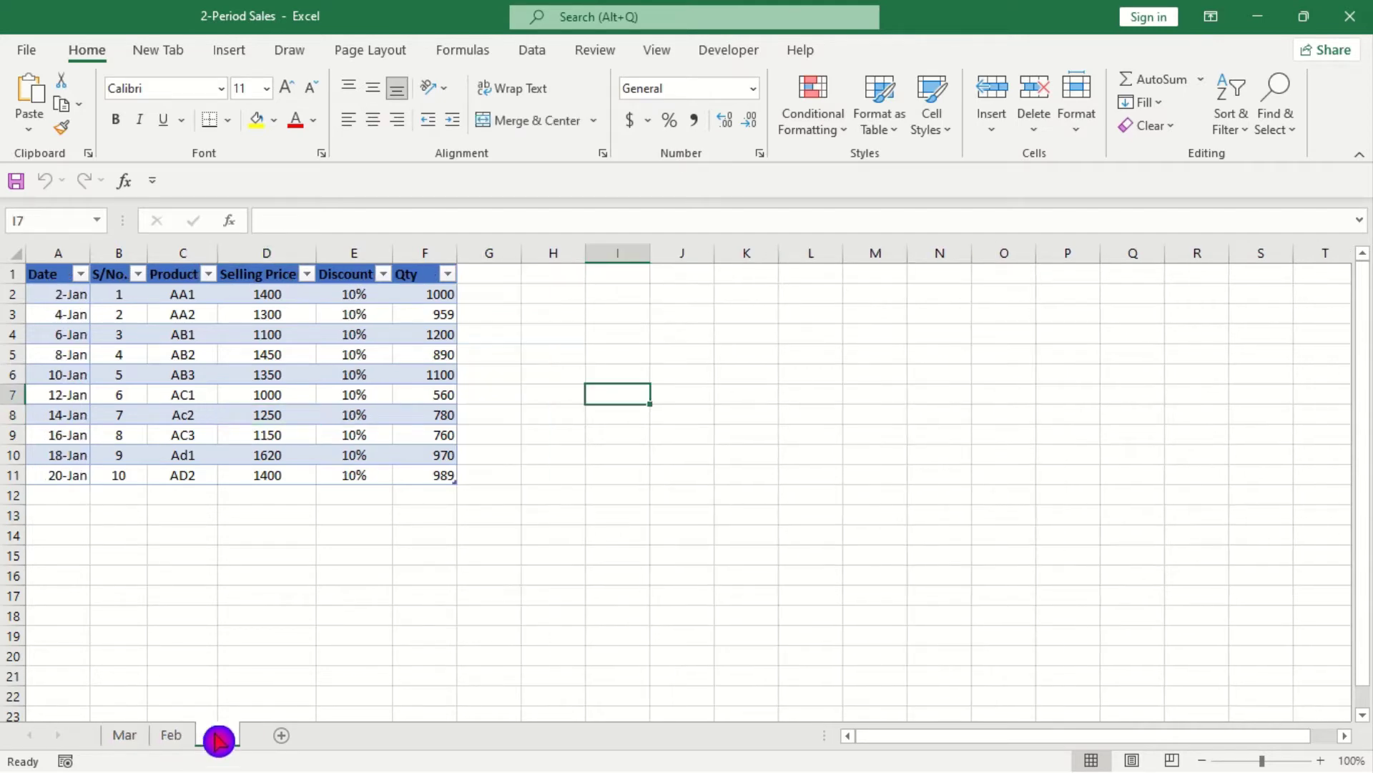
click(173, 738)
click(130, 735)
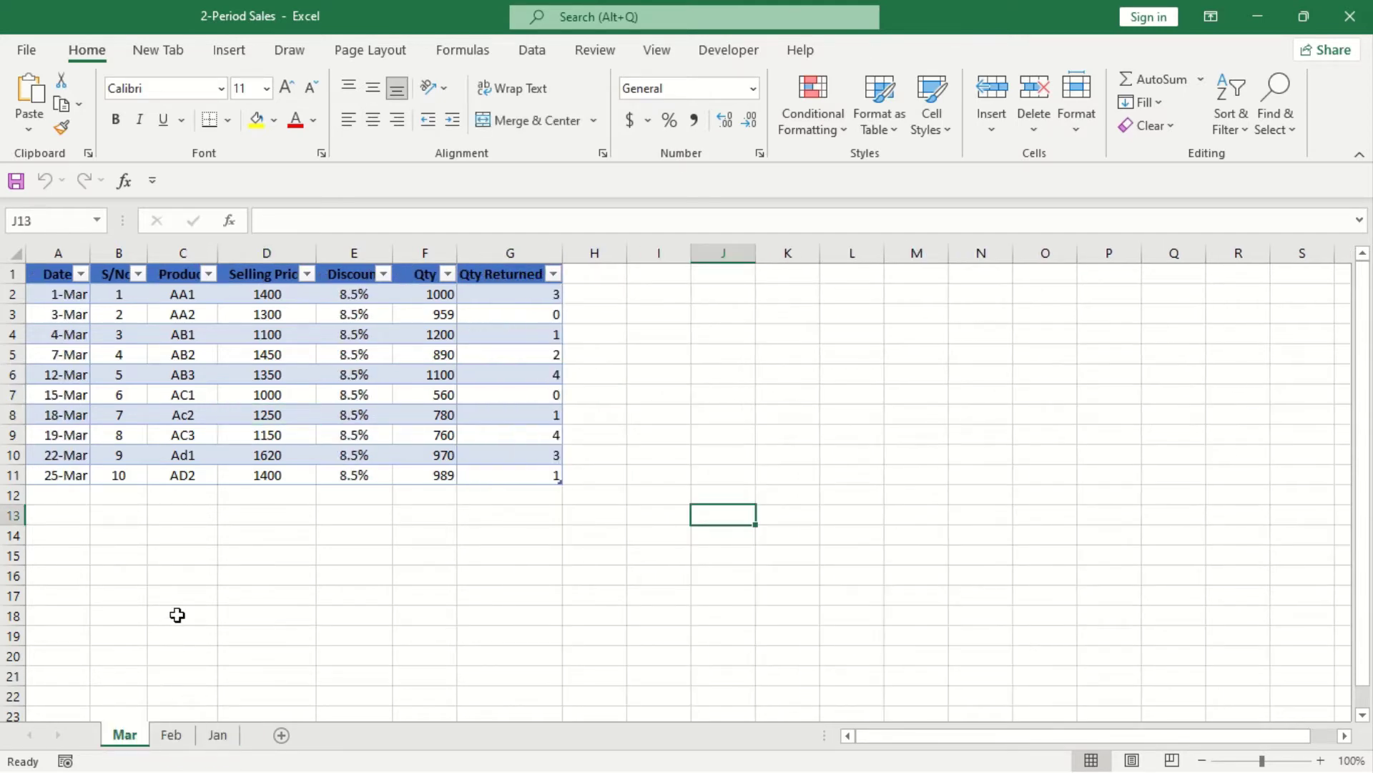
click(220, 737)
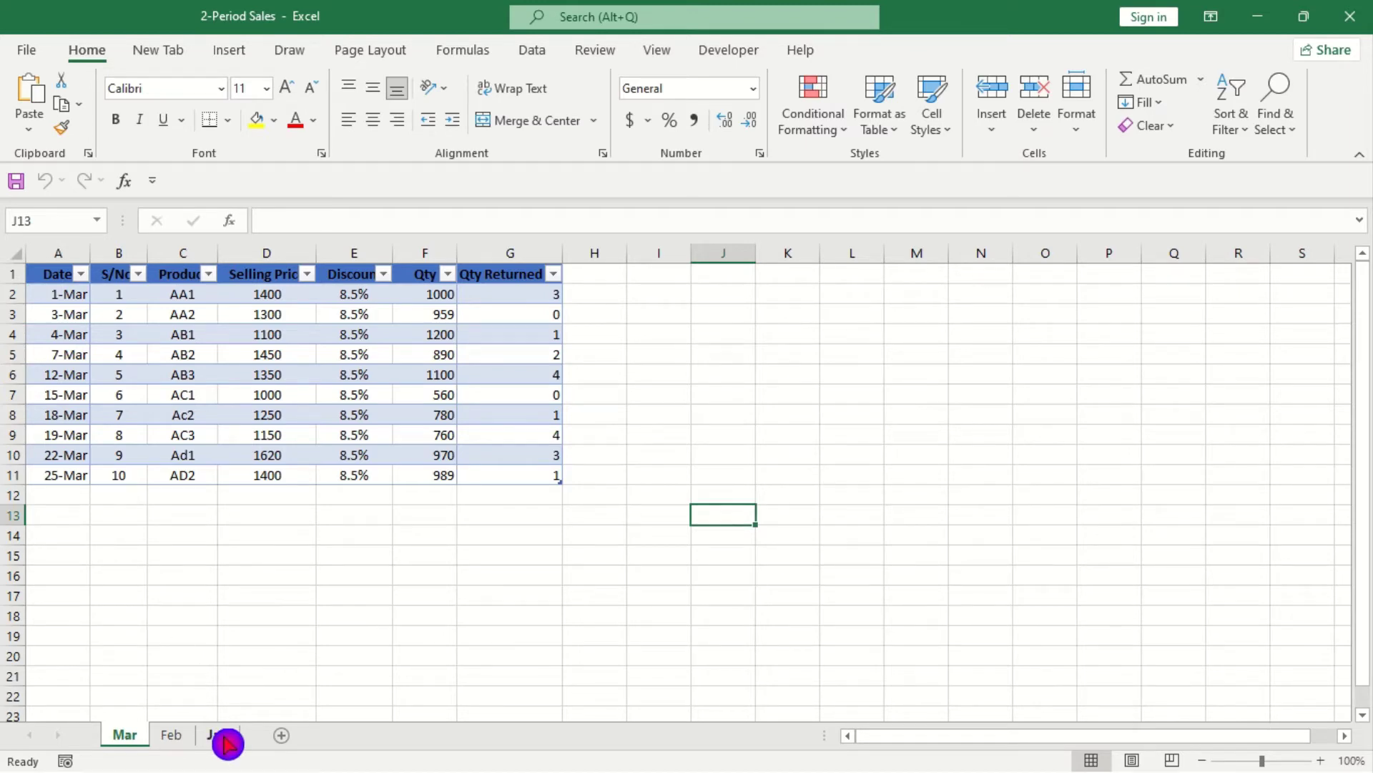
click(88, 247)
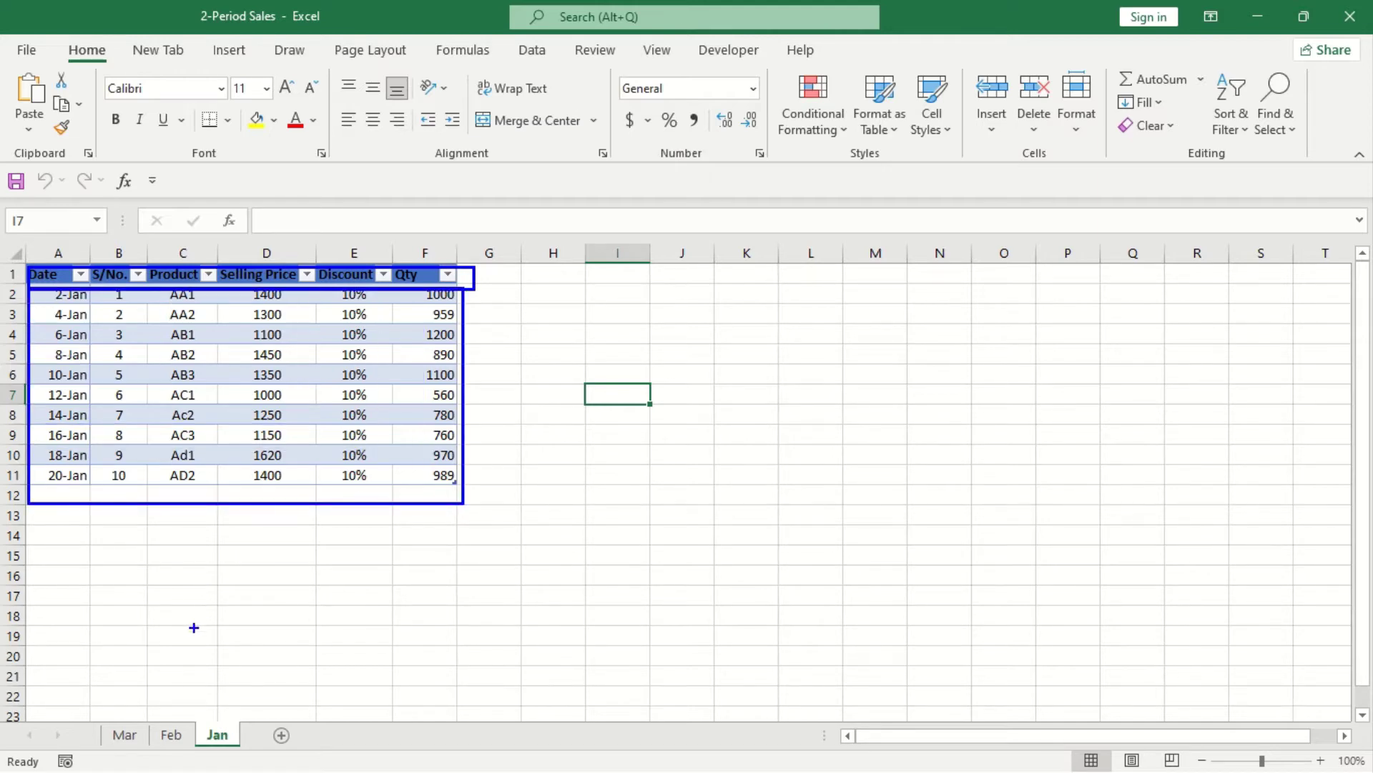
click(176, 739)
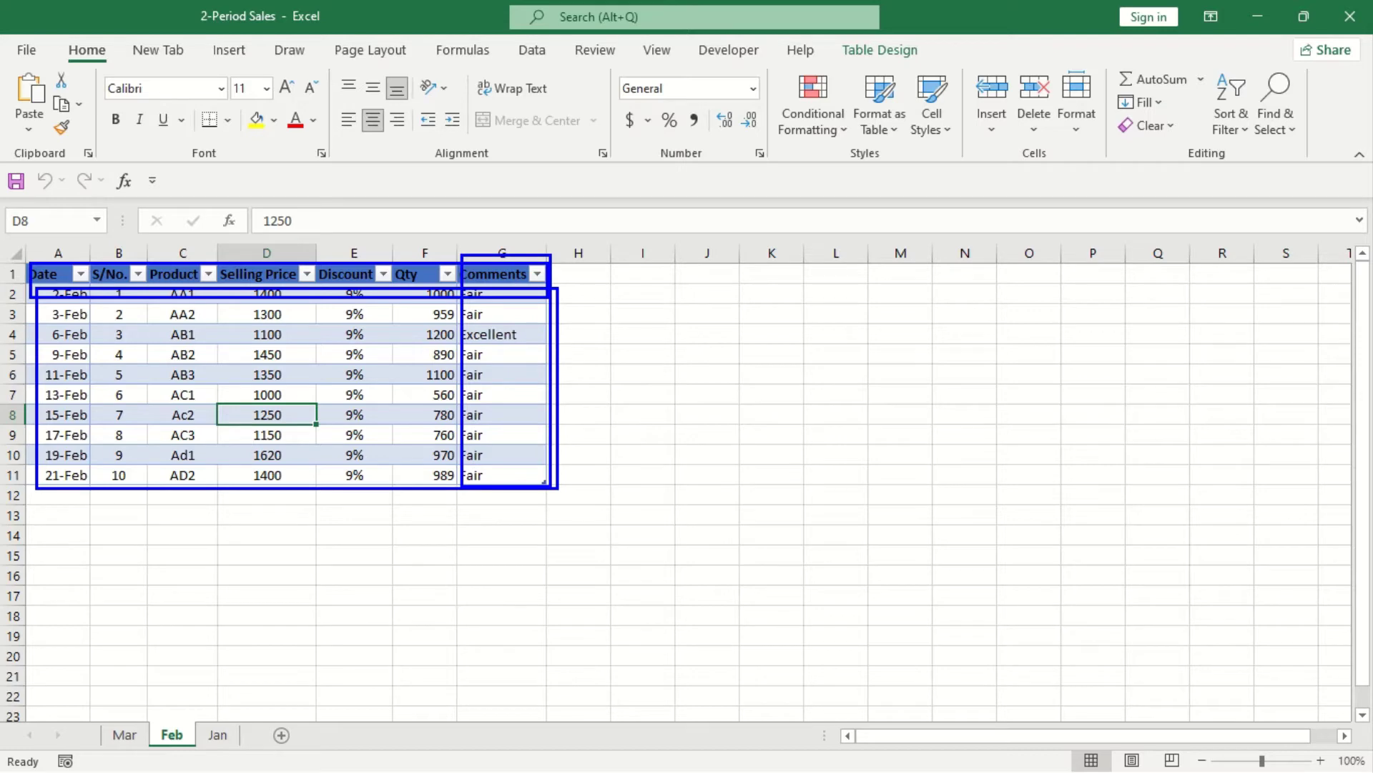
click(118, 737)
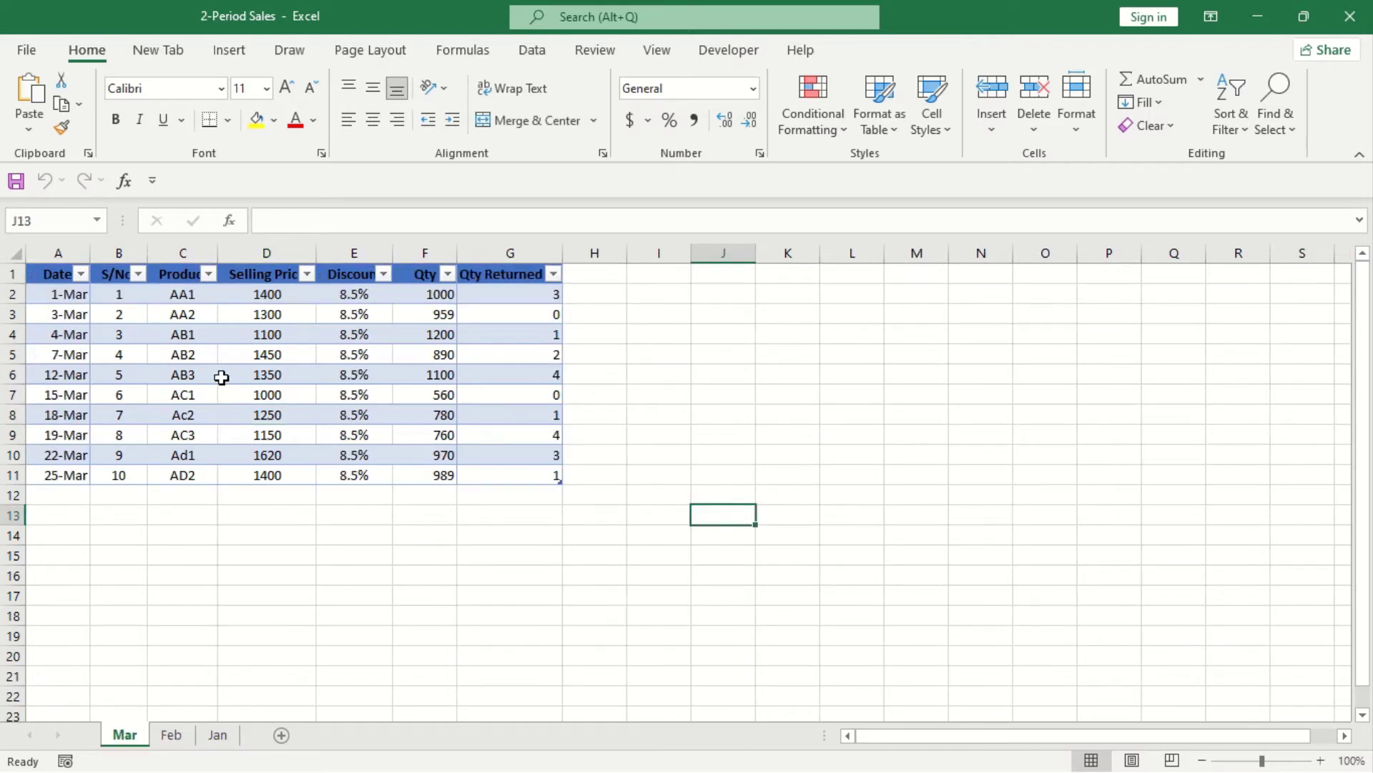
Recheck the Feb, Mar and Jan sheets, finishing on Jan, then return to Power BI.
text(r)
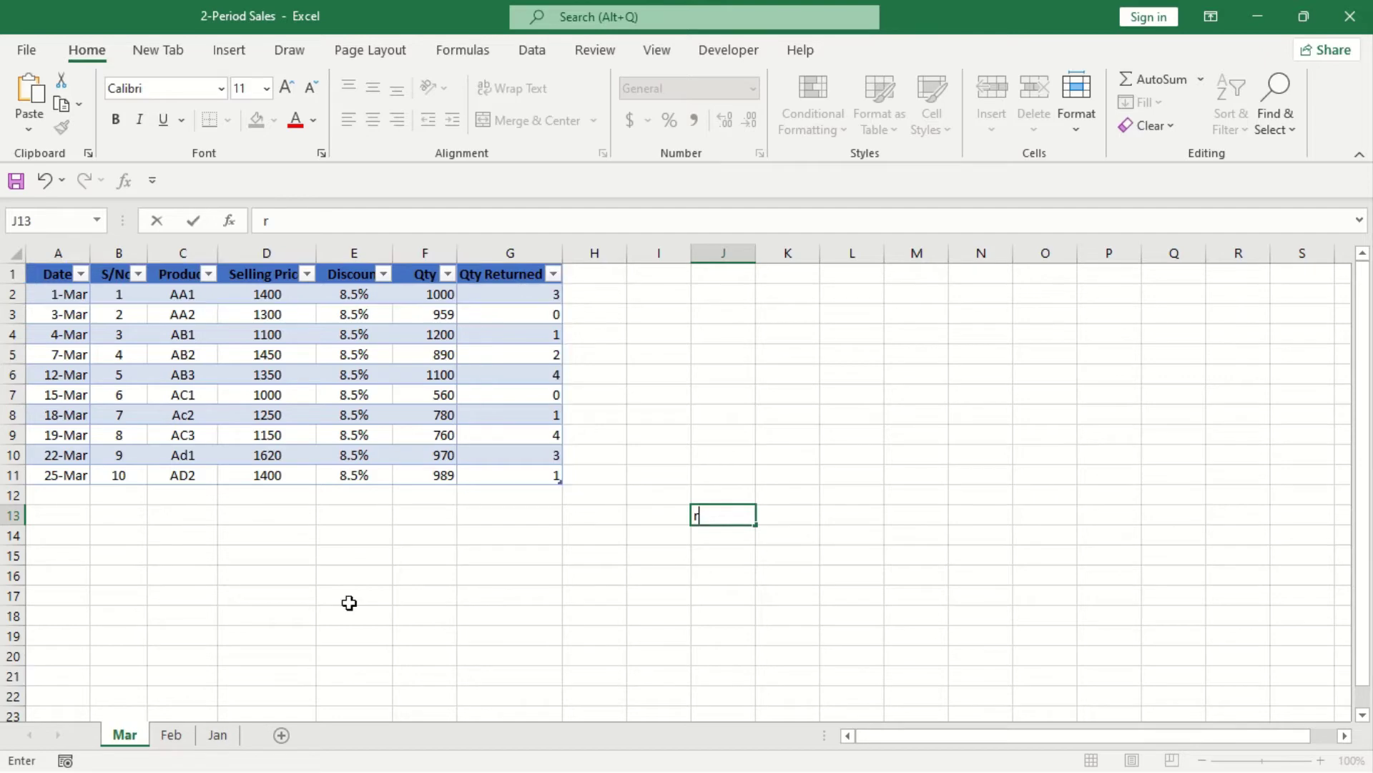
click(170, 735)
click(216, 743)
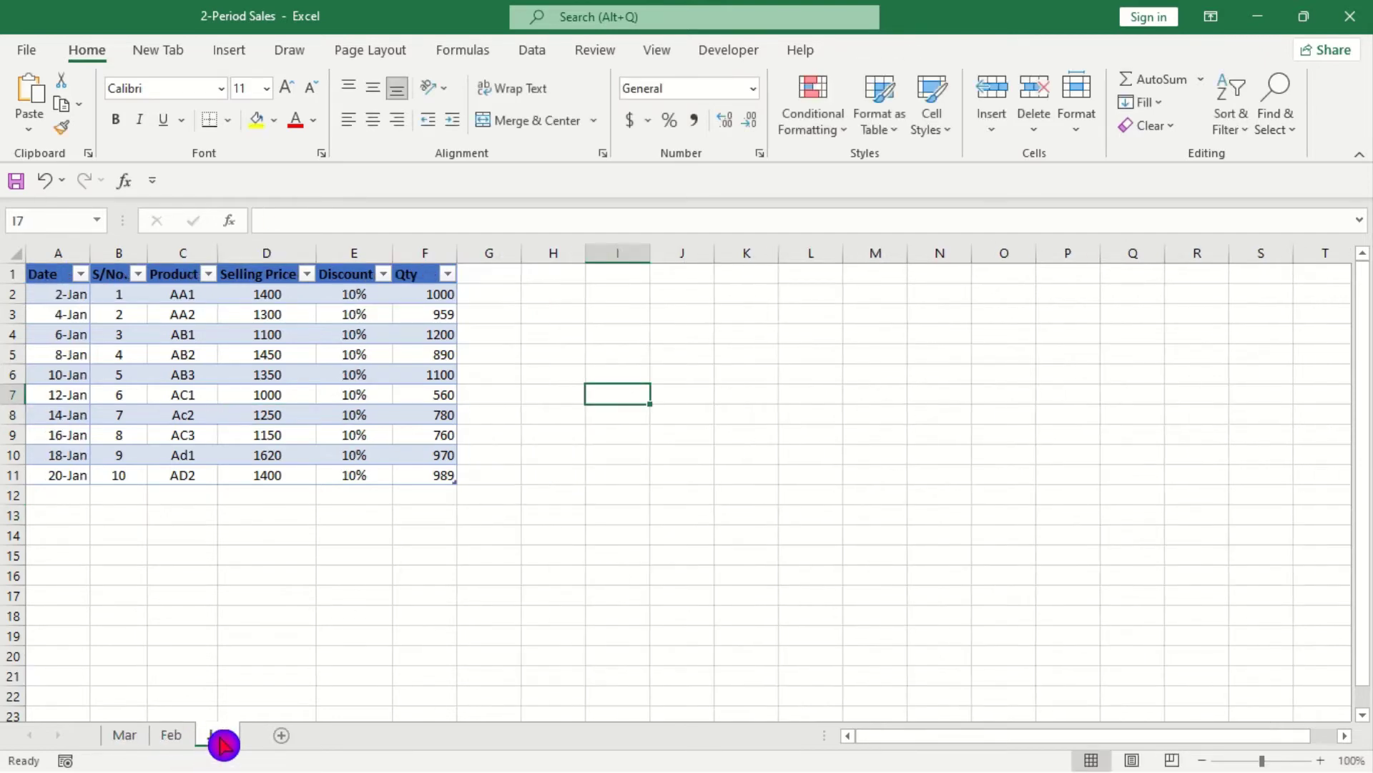
click(180, 741)
click(133, 736)
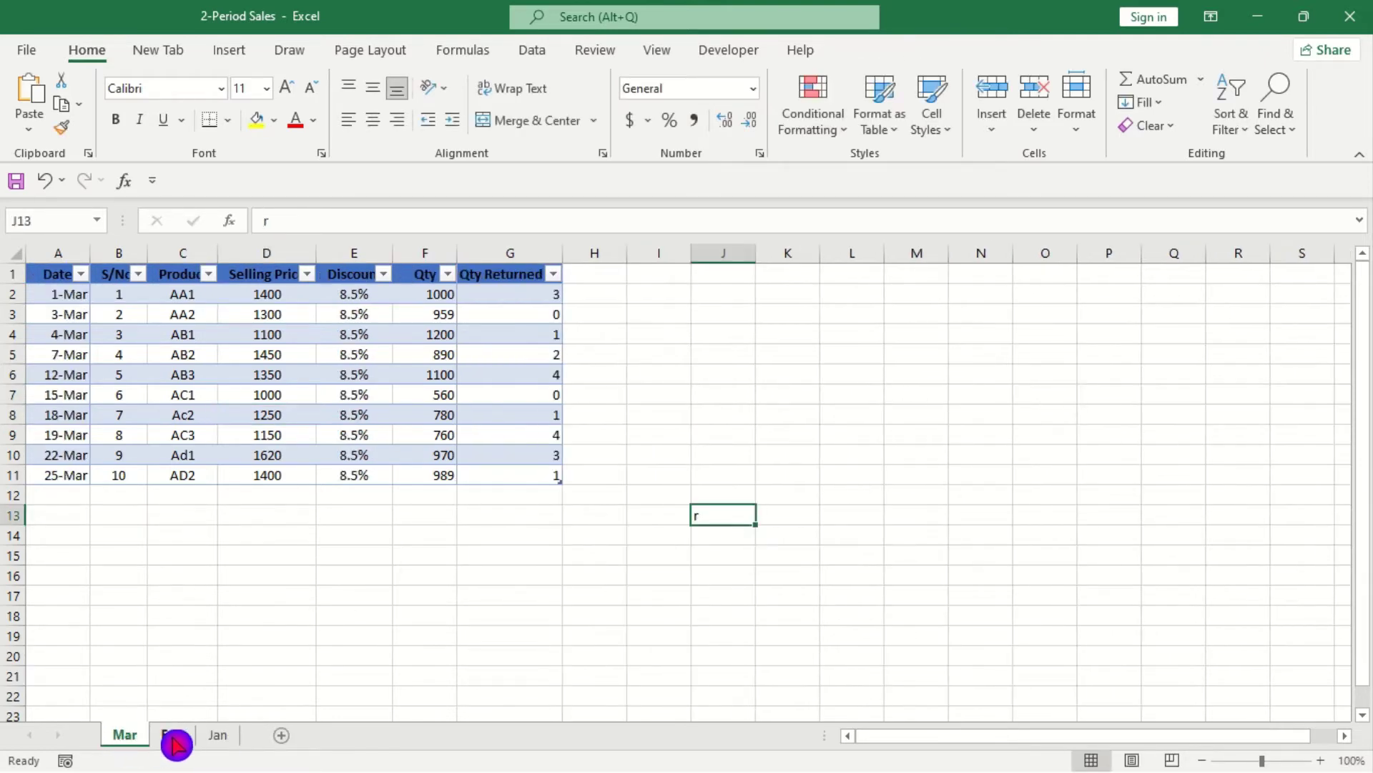
click(176, 739)
click(216, 739)
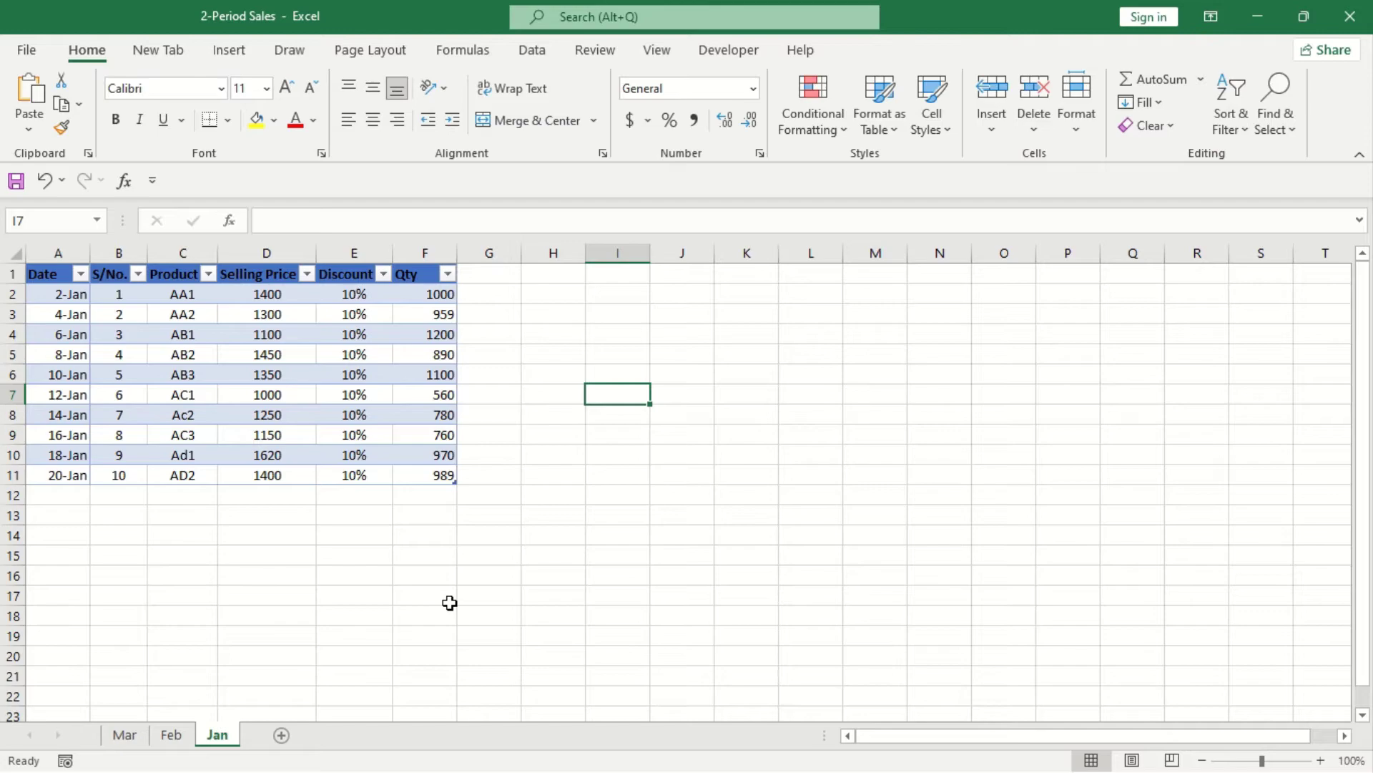
key(alt+Tab)
key(alt+Tab)
key(alt+Tab)
key(alt+Tab)
key(alt+Tab)
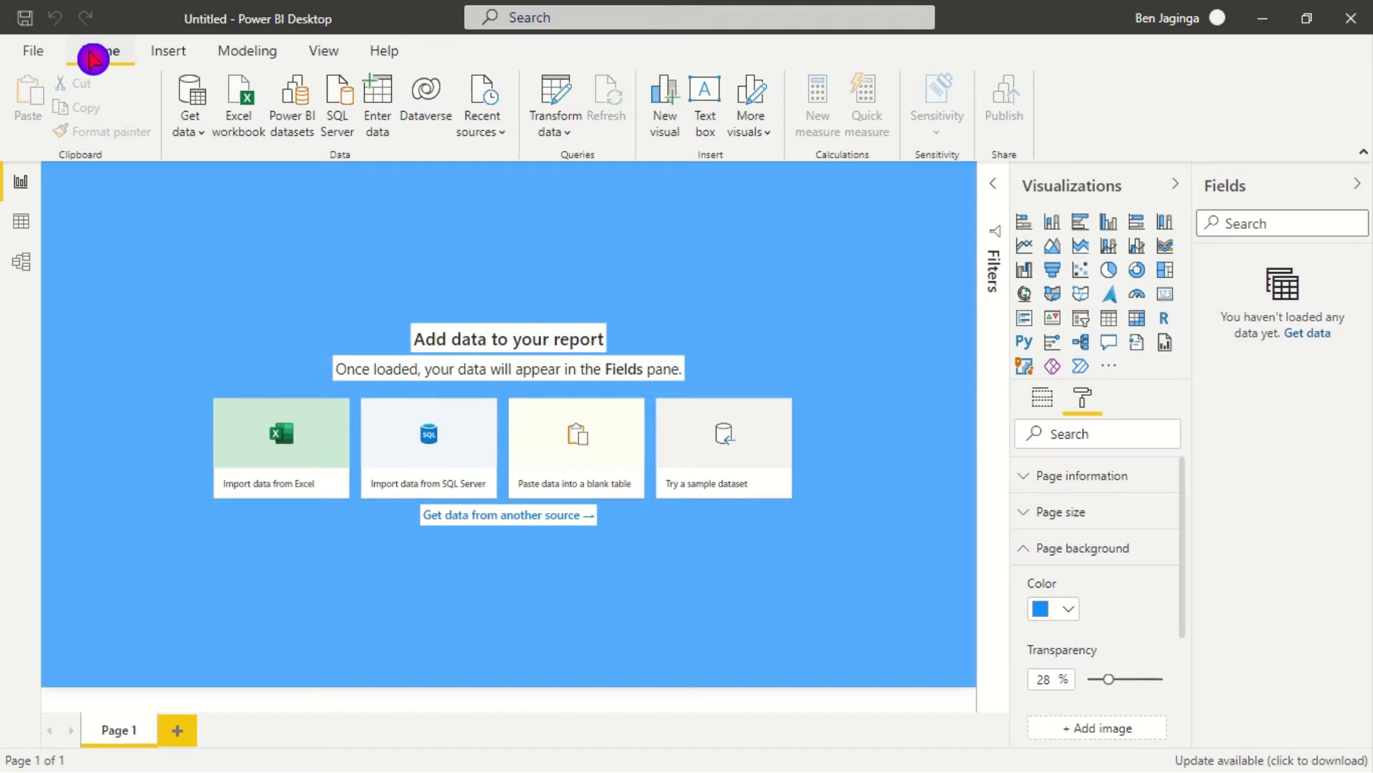
Connect to the 2-Period Sales Excel workbook through Get data.
click(190, 134)
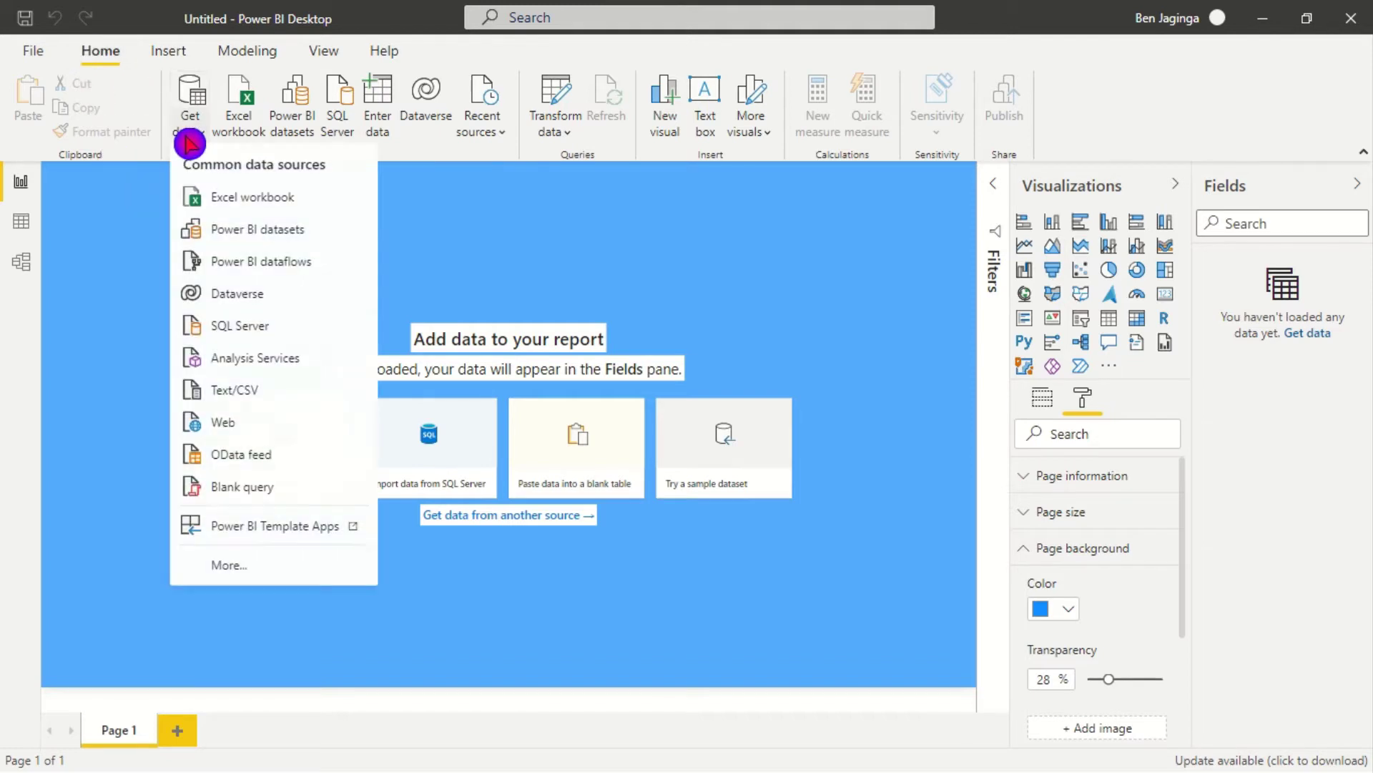
click(246, 201)
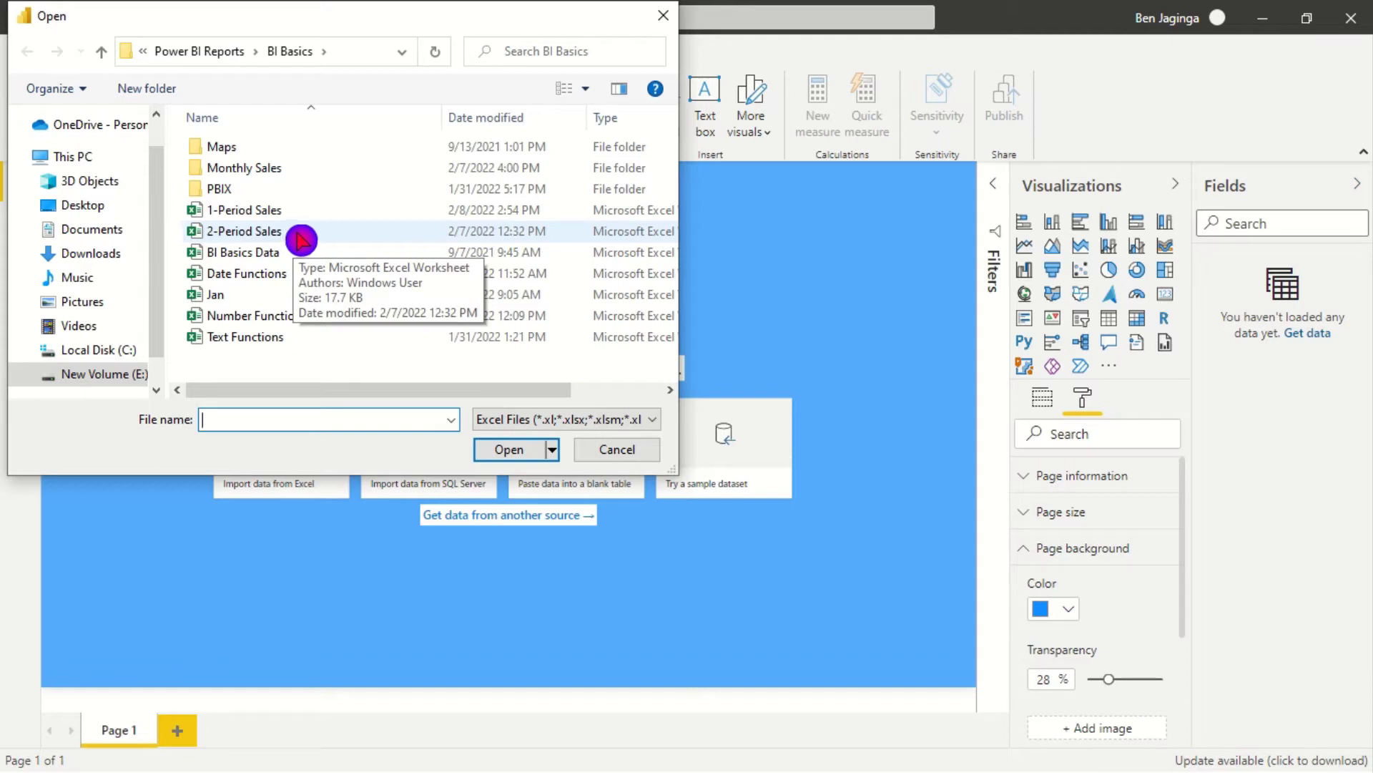
click(237, 236)
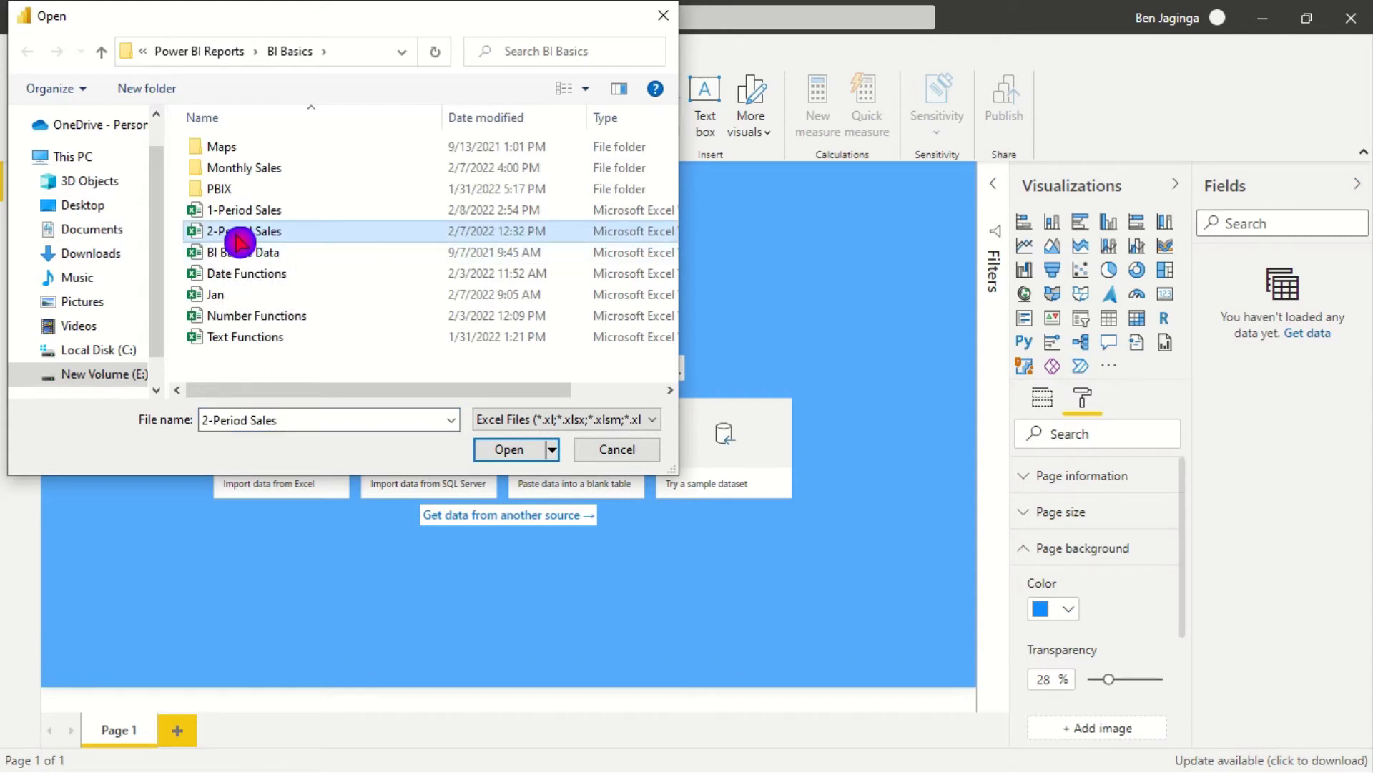
click(511, 449)
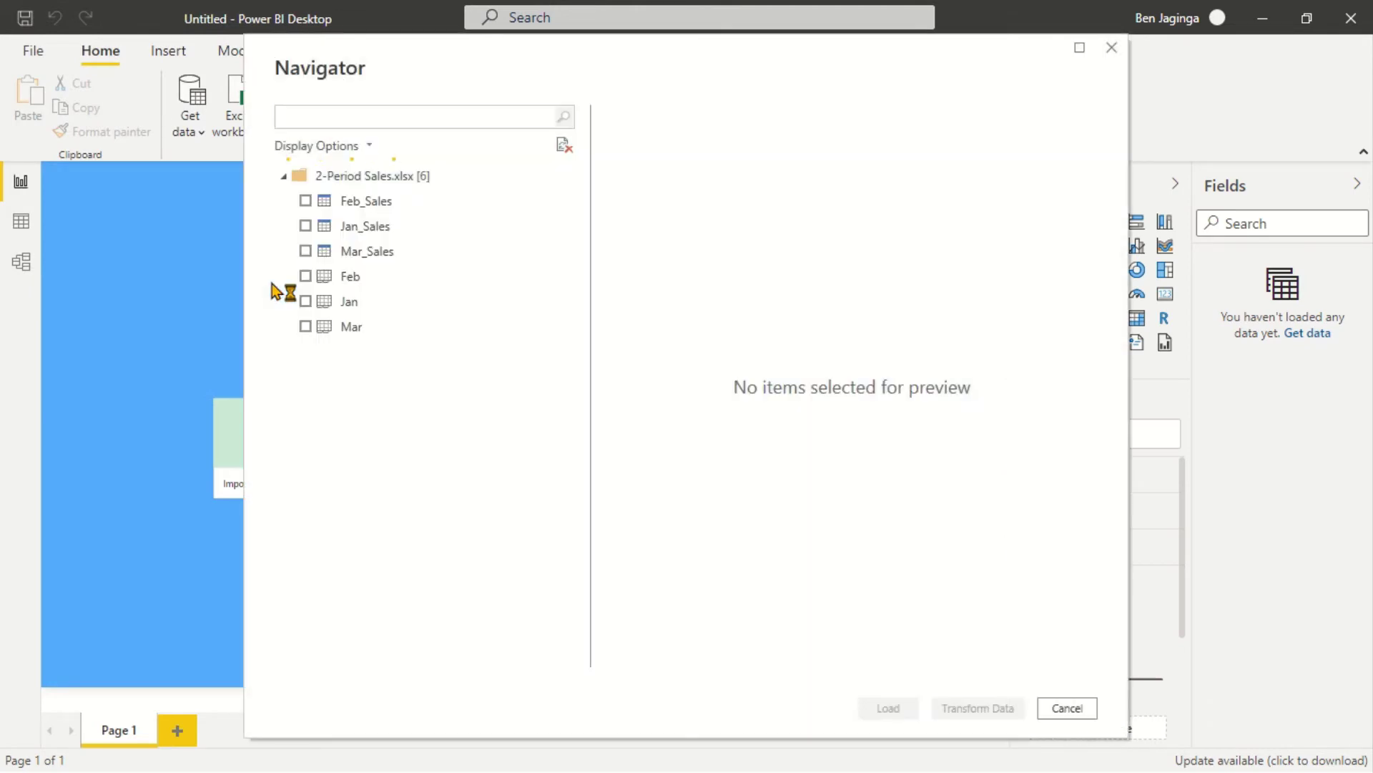
Select Feb_Sales, Jan_Sales and Mar_Sales in the Navigator and send them to Power Query.
click(306, 201)
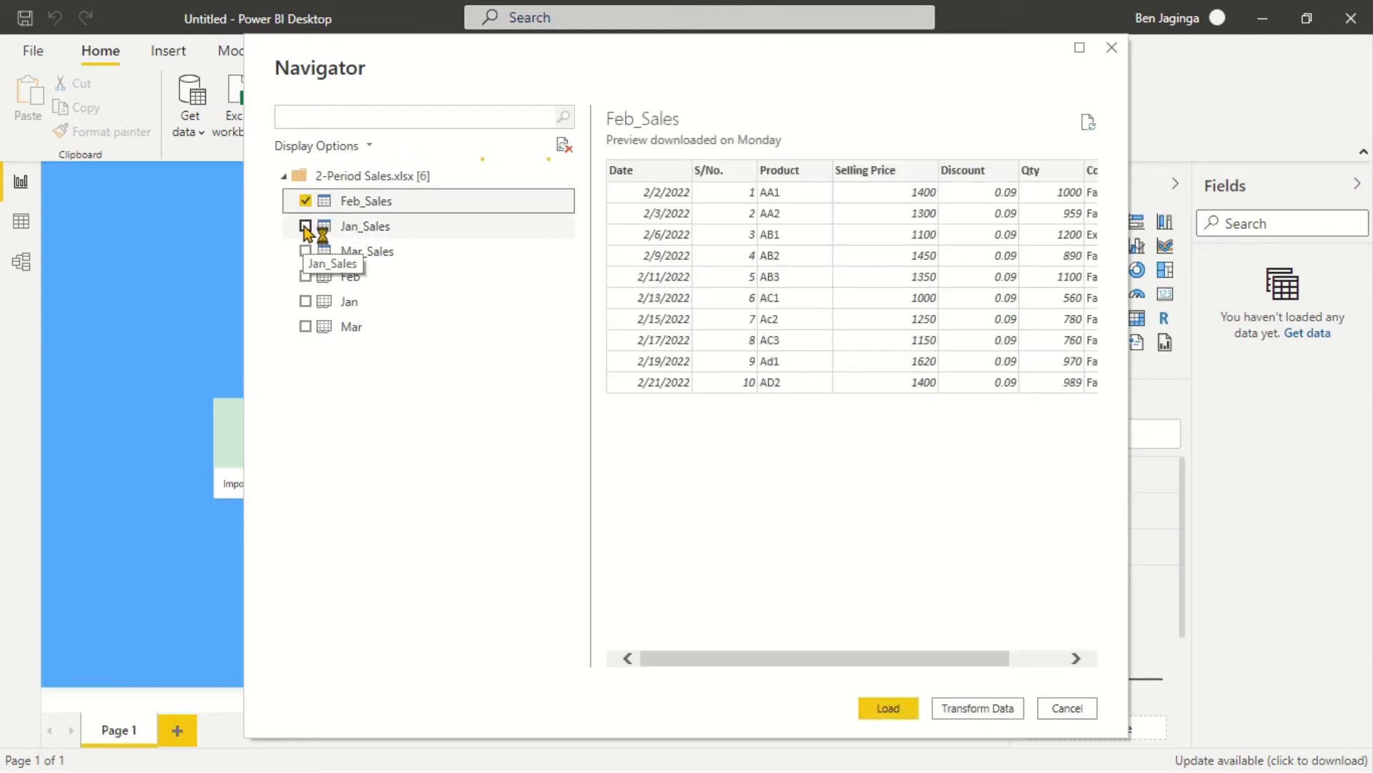
click(305, 226)
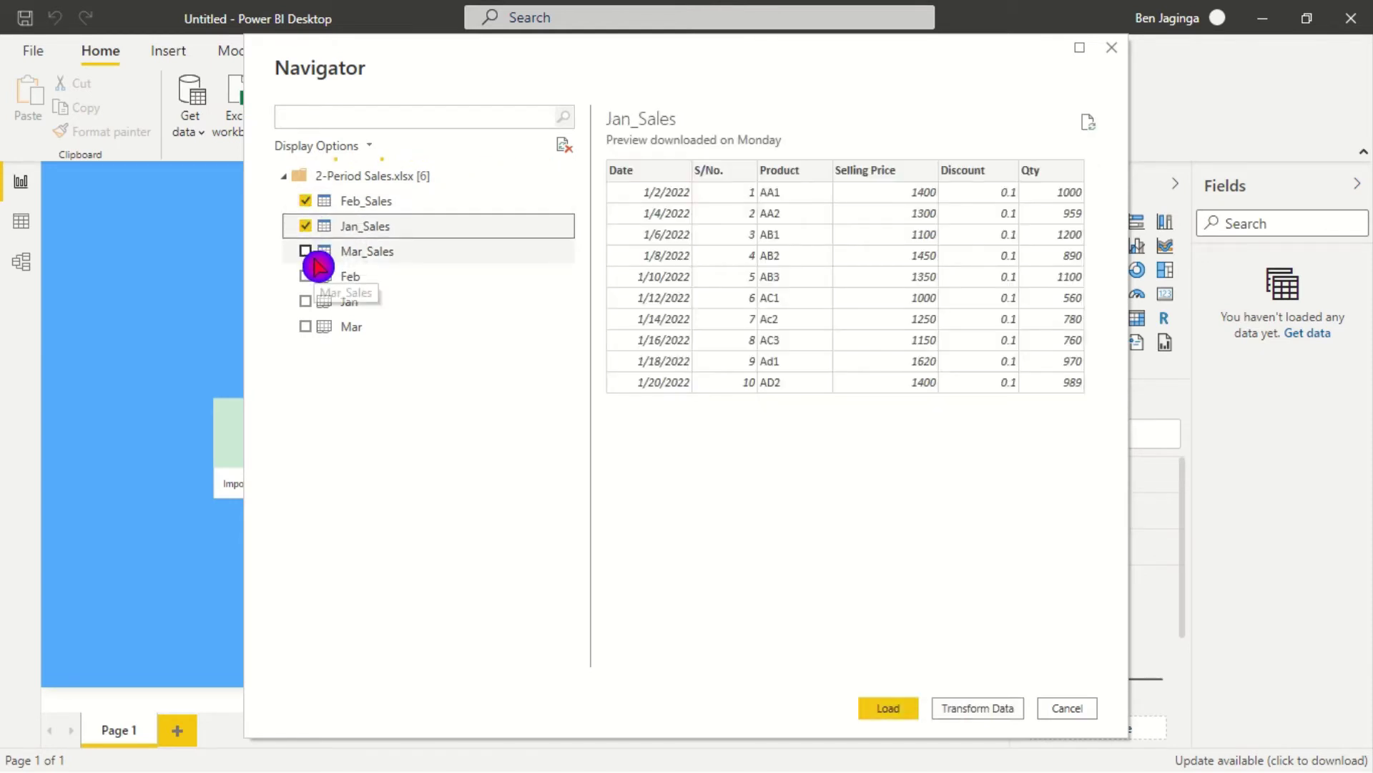
click(317, 256)
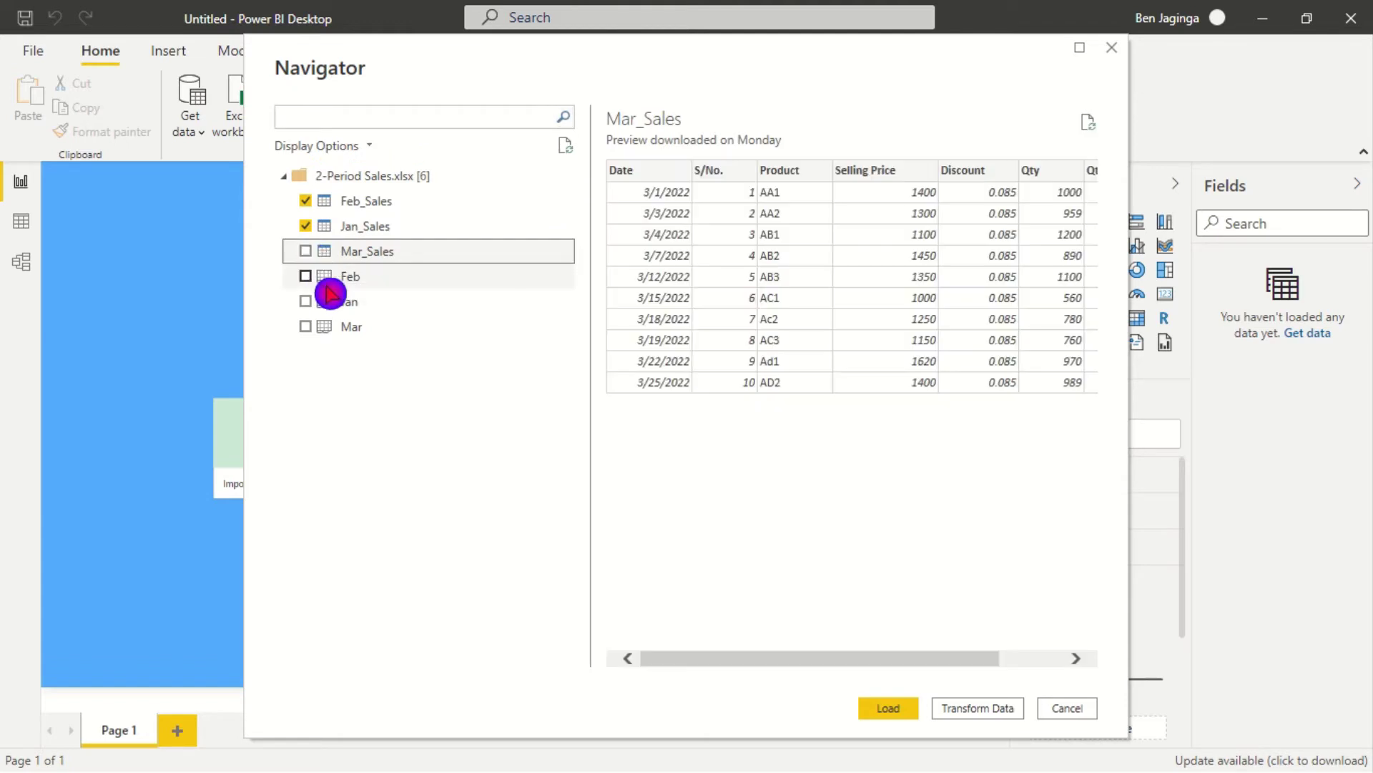
click(306, 252)
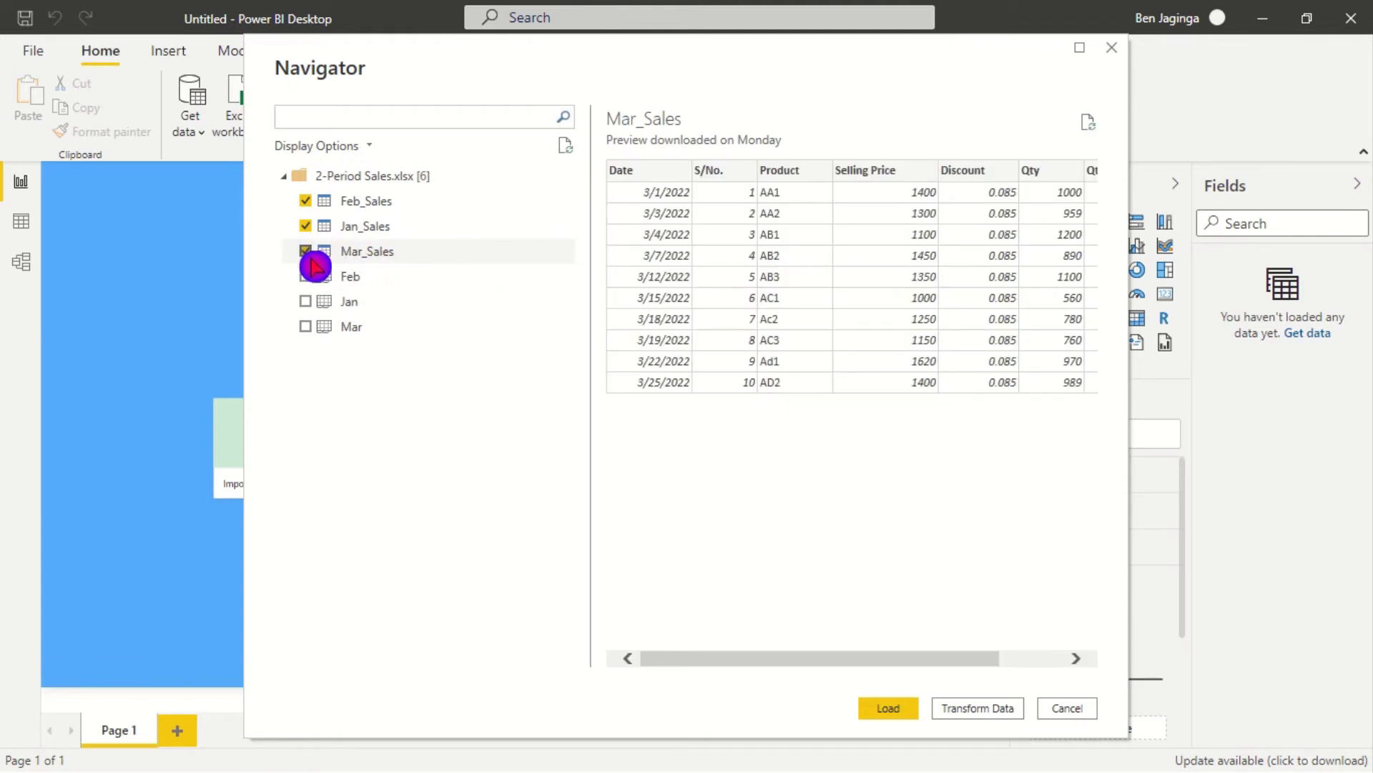
click(986, 714)
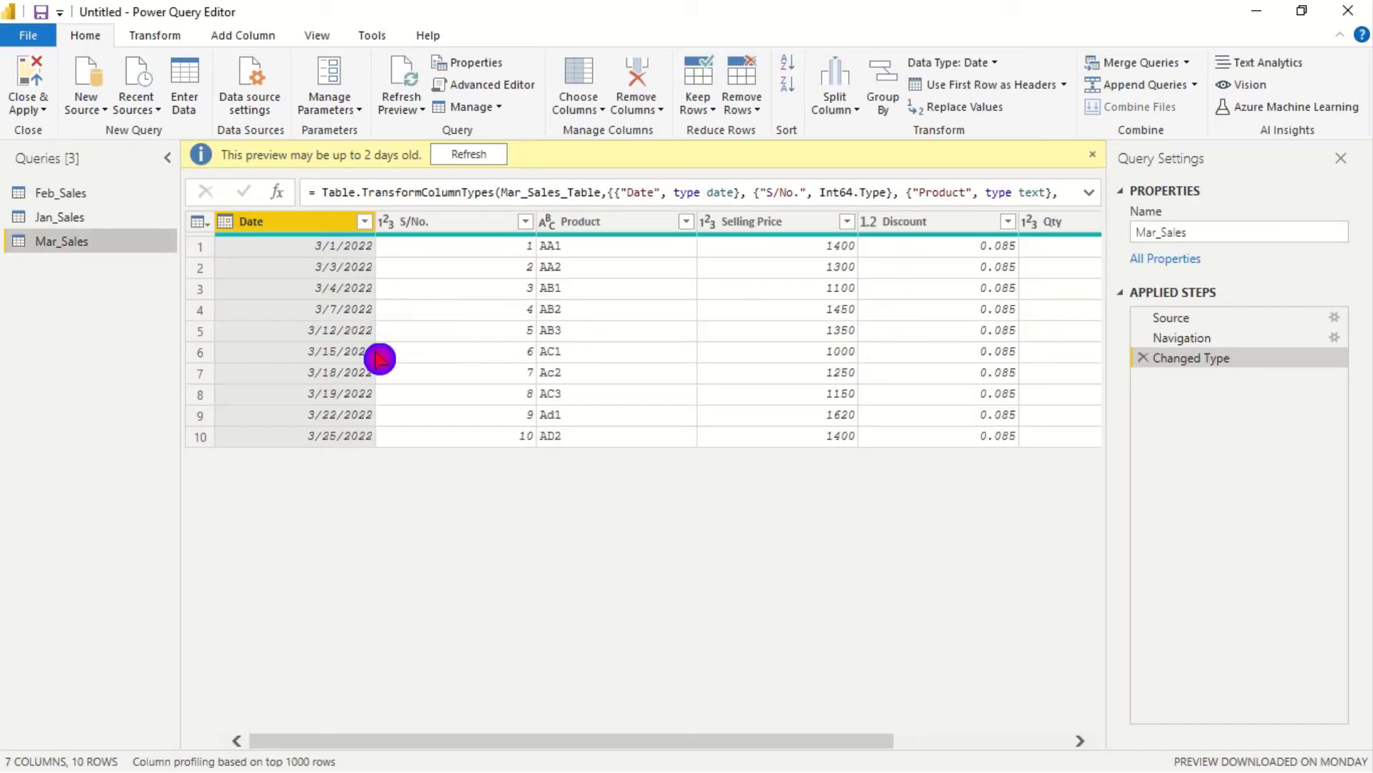
Refresh the preview and start an Append Queries as New with Mar_Sales first.
click(469, 154)
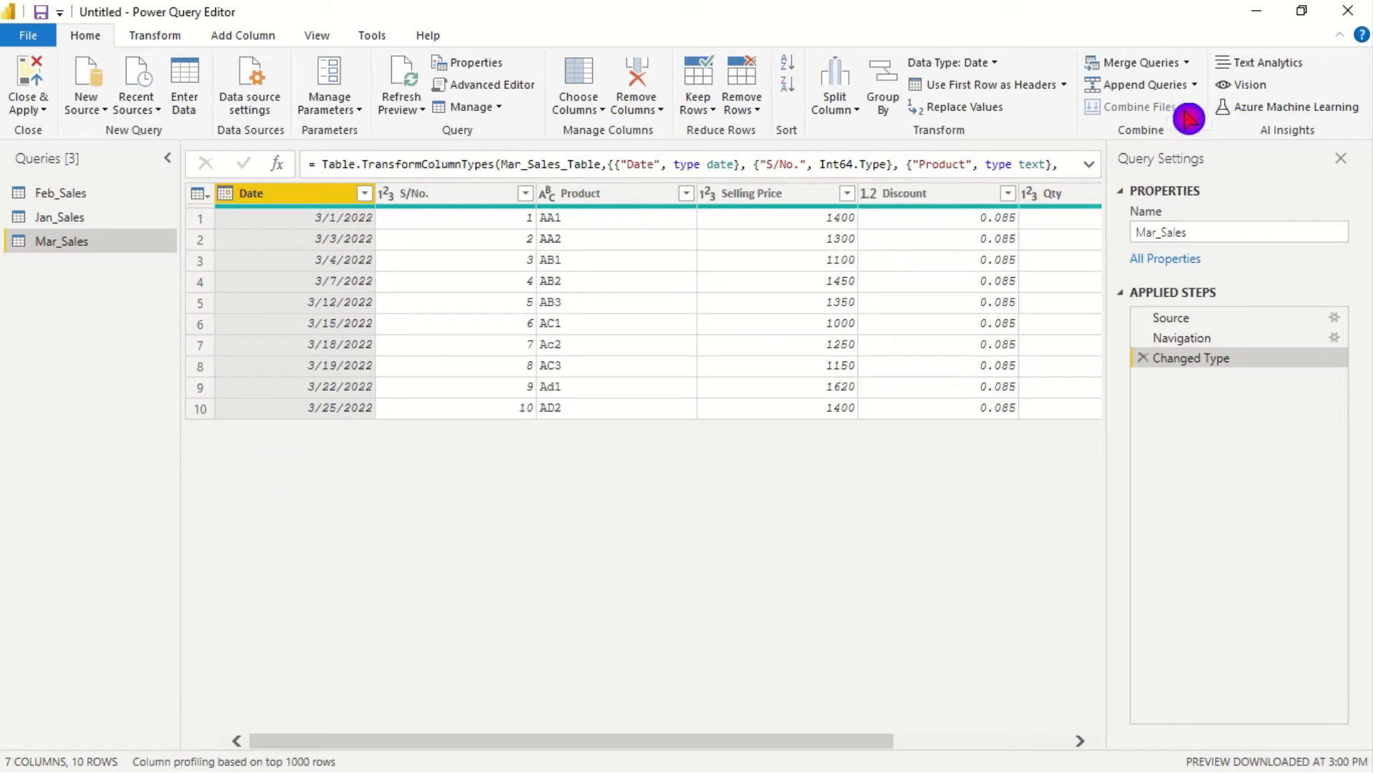
click(1195, 86)
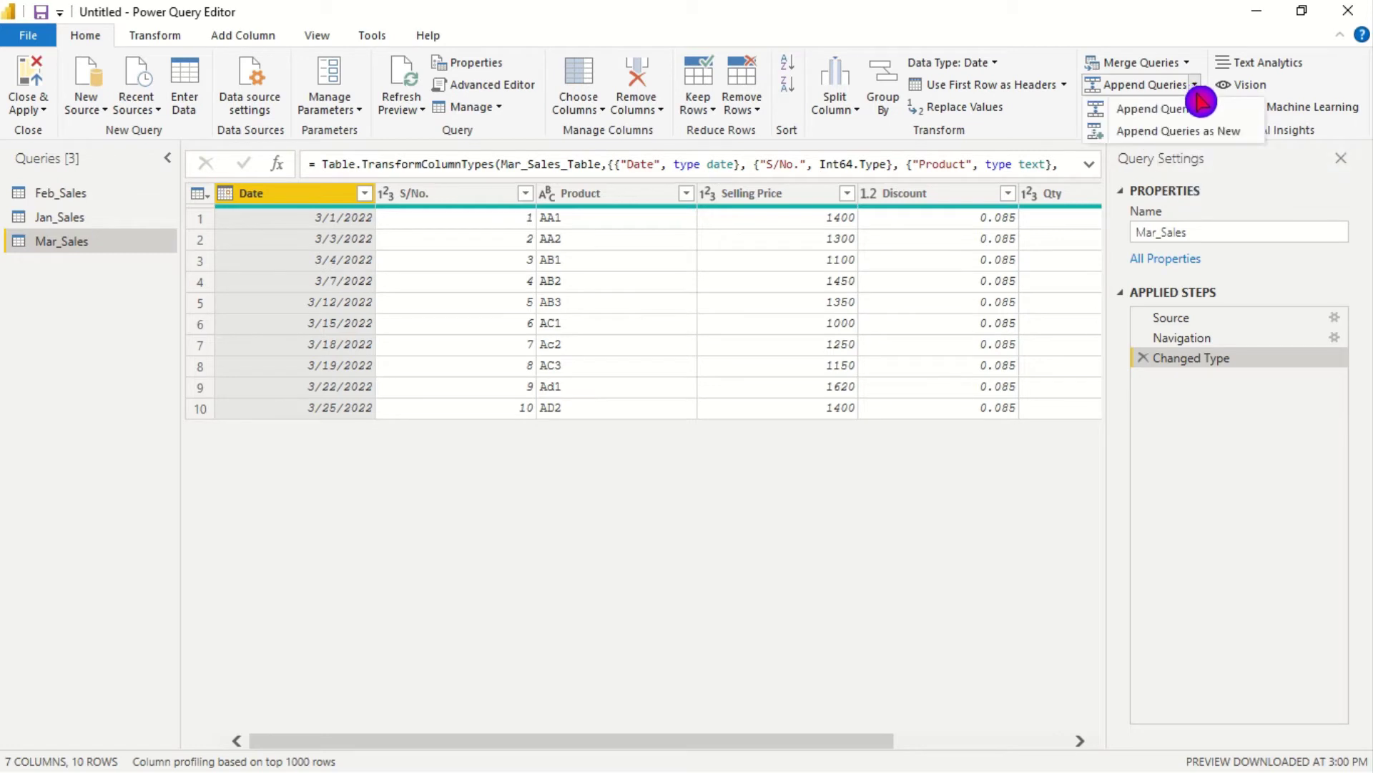
click(1212, 134)
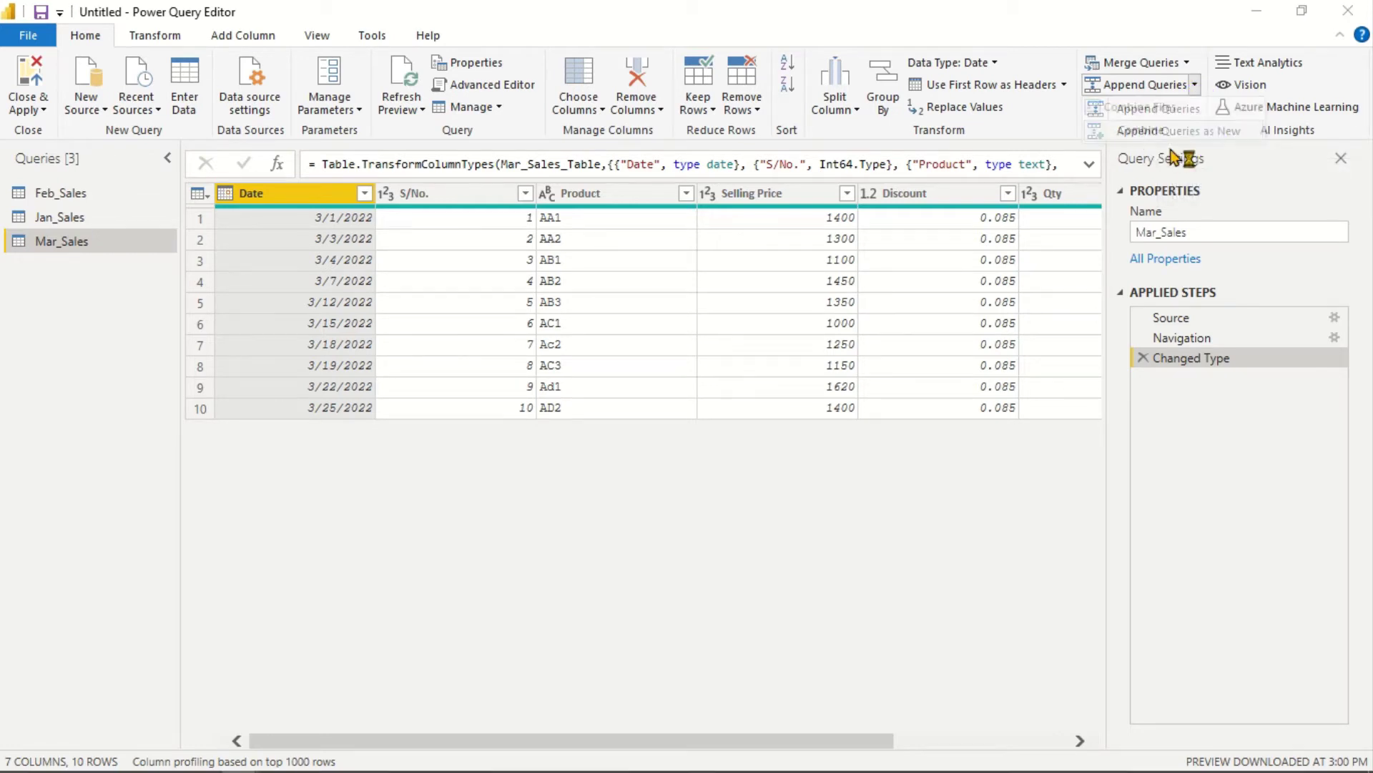
click(475, 525)
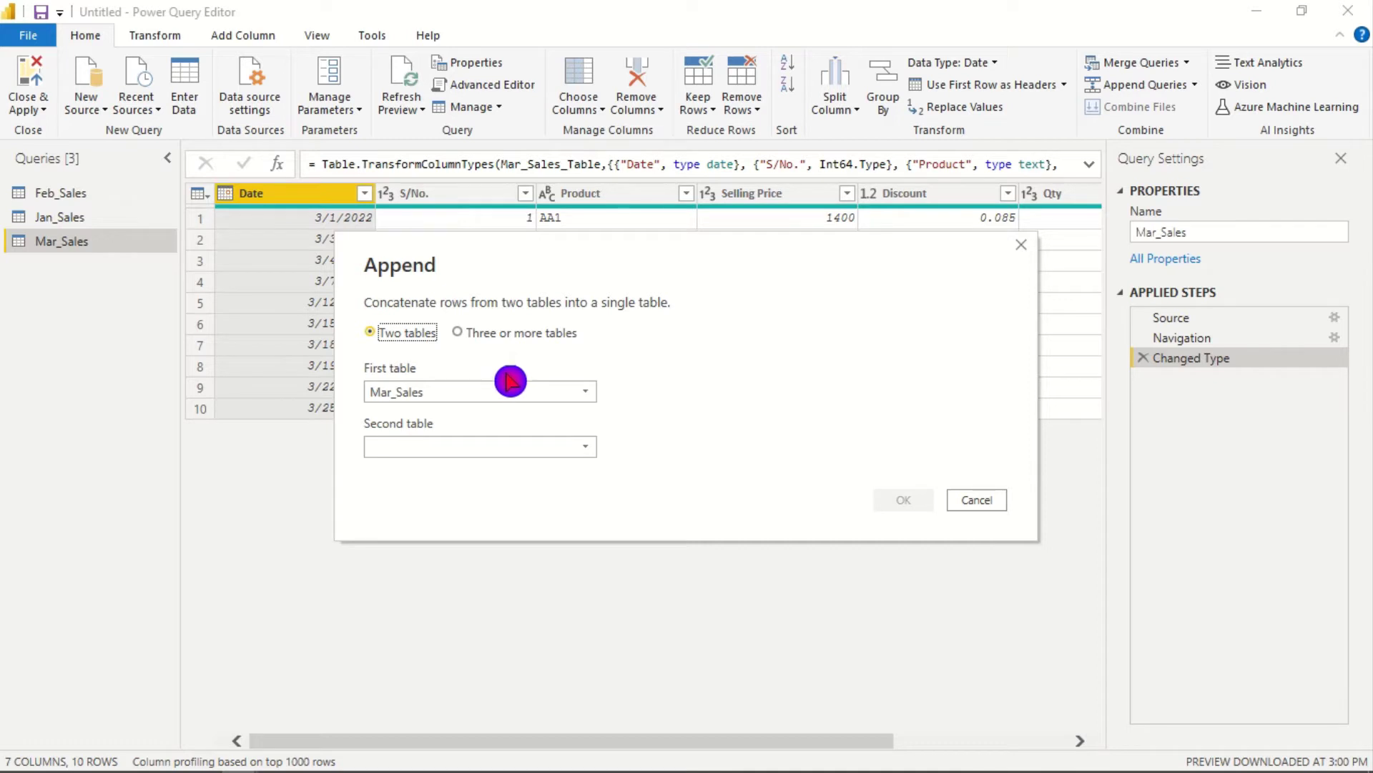
Append Feb_Sales and Jan_Sales after Mar_Sales as a three-table Append1 query.
click(470, 338)
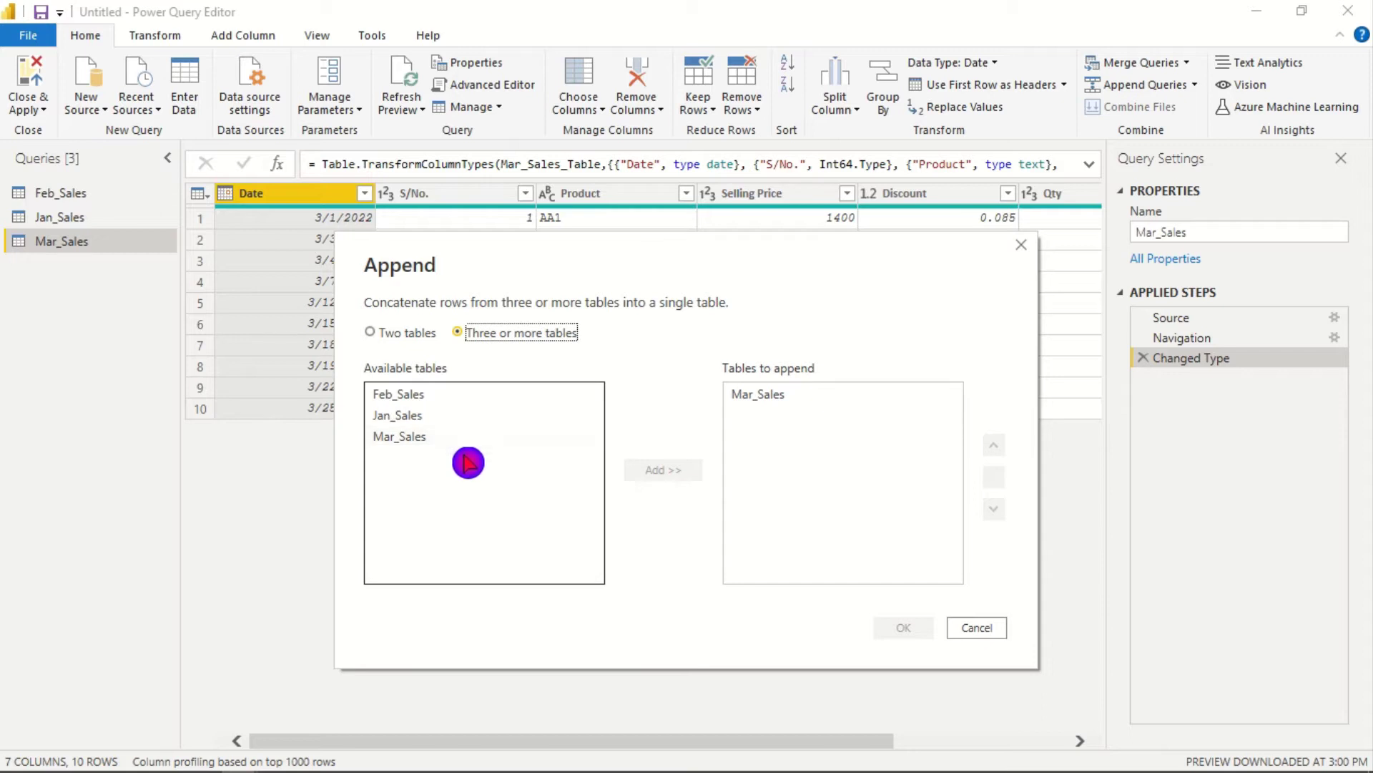
click(414, 398)
ctrl+click(419, 415)
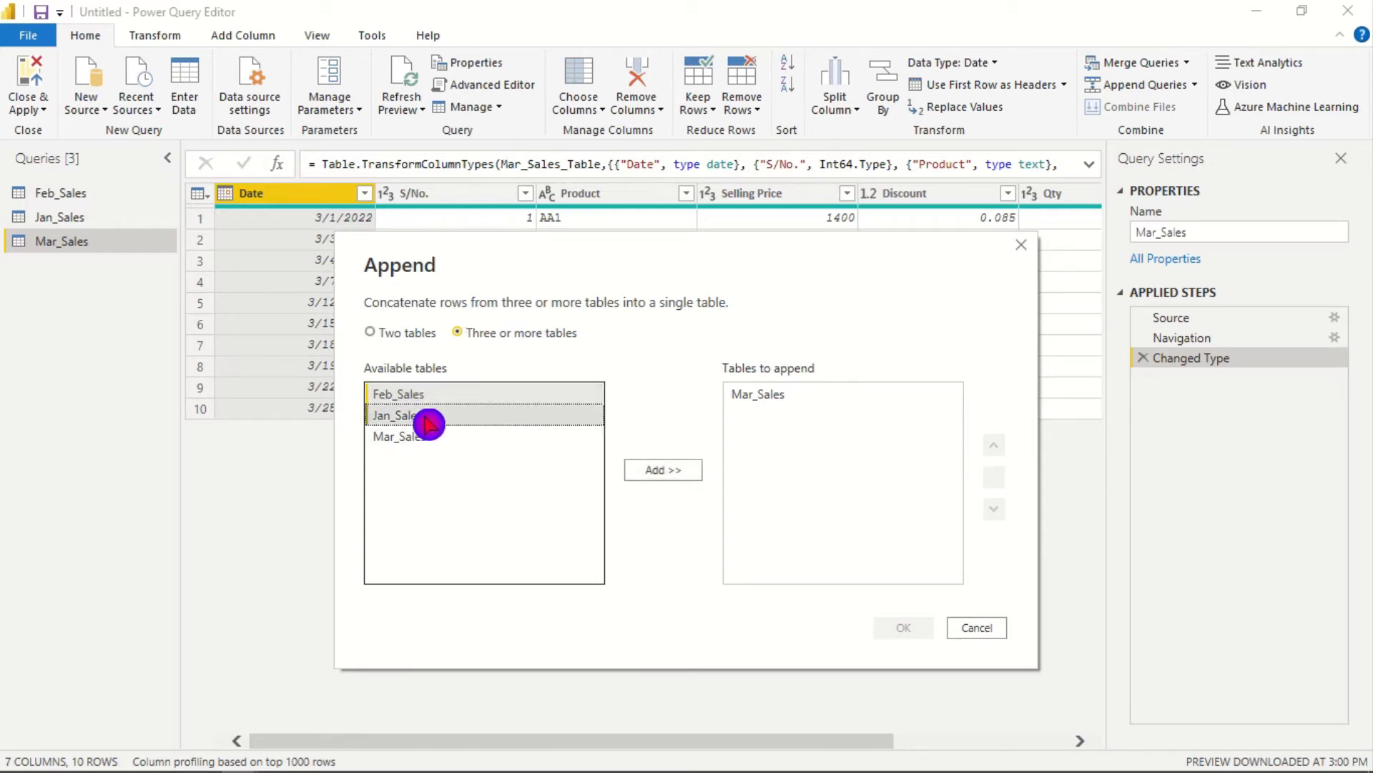
click(654, 475)
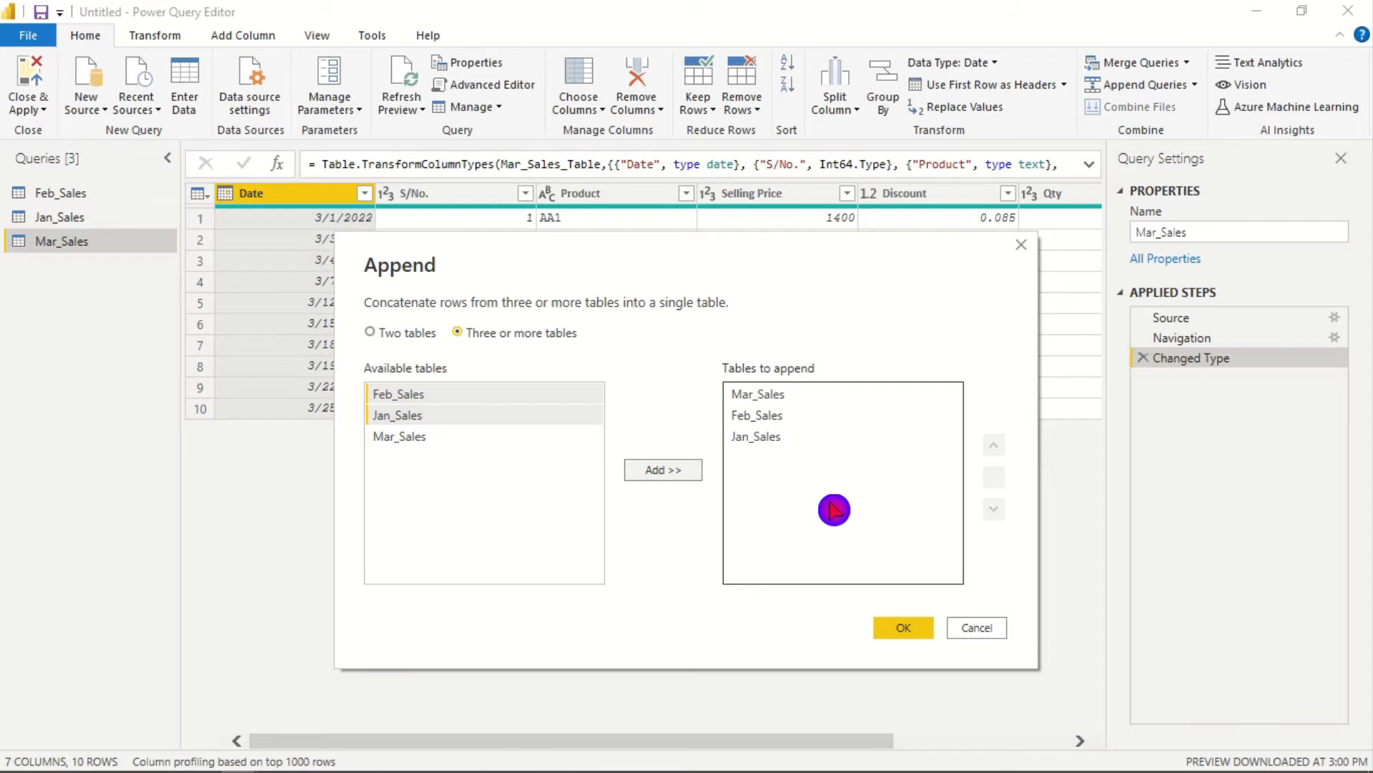
click(903, 628)
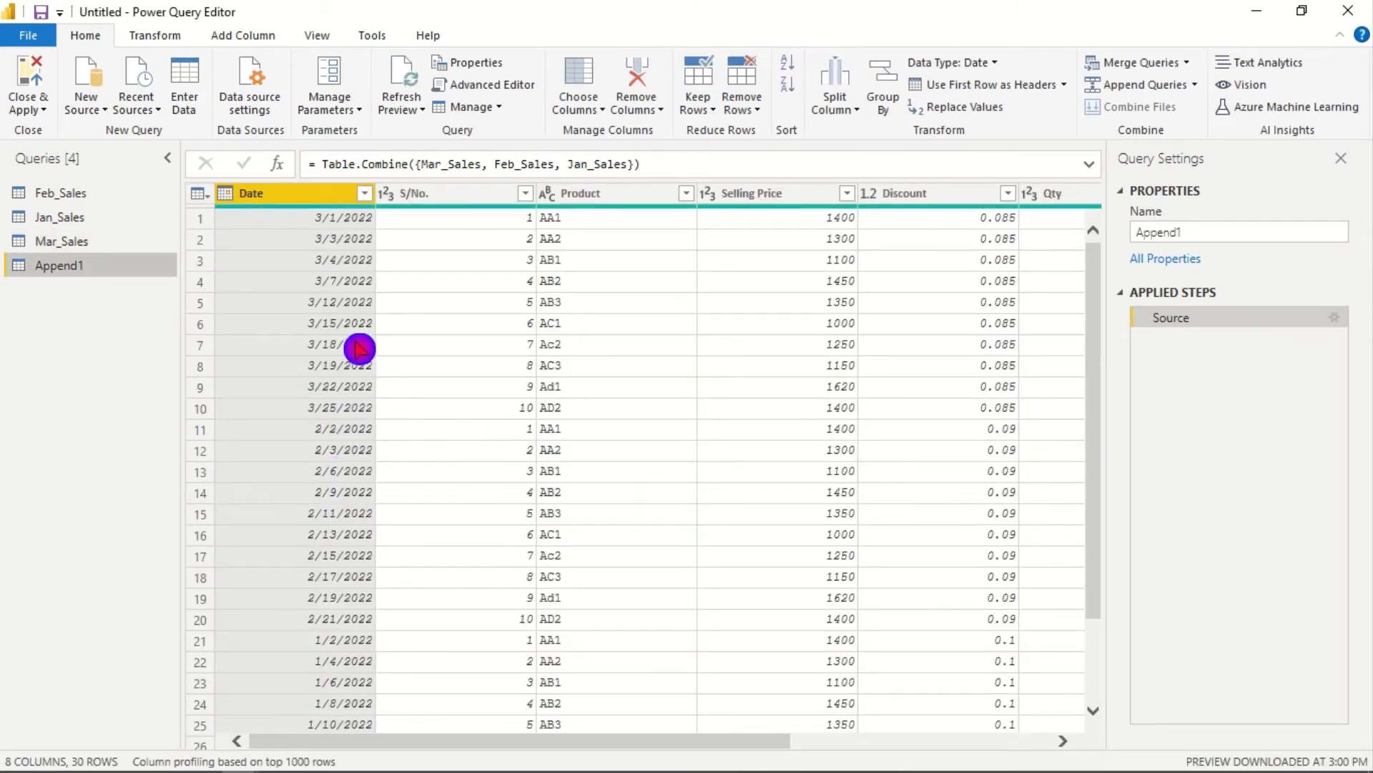
Sort Append1 by Date ascending and rename it 'JAn-Mar Sales'.
click(365, 193)
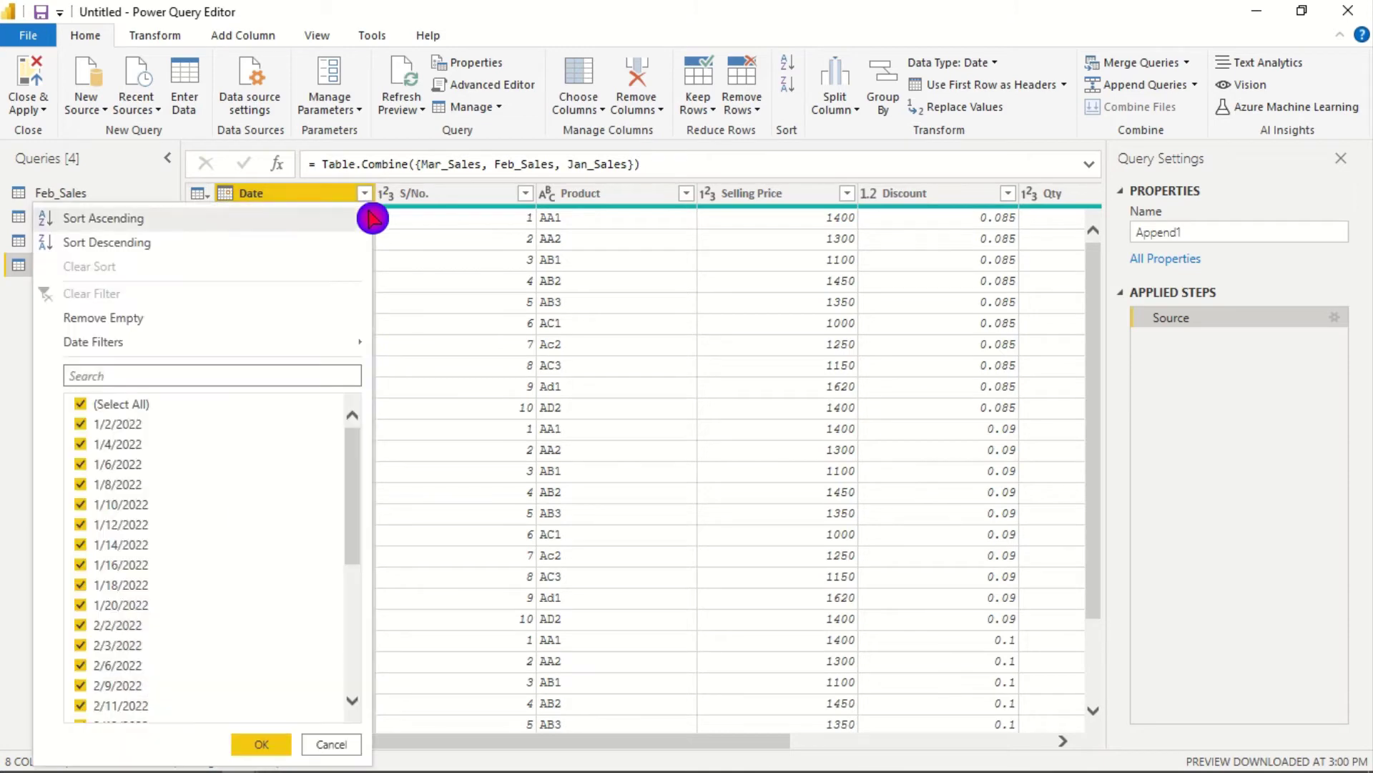
click(113, 217)
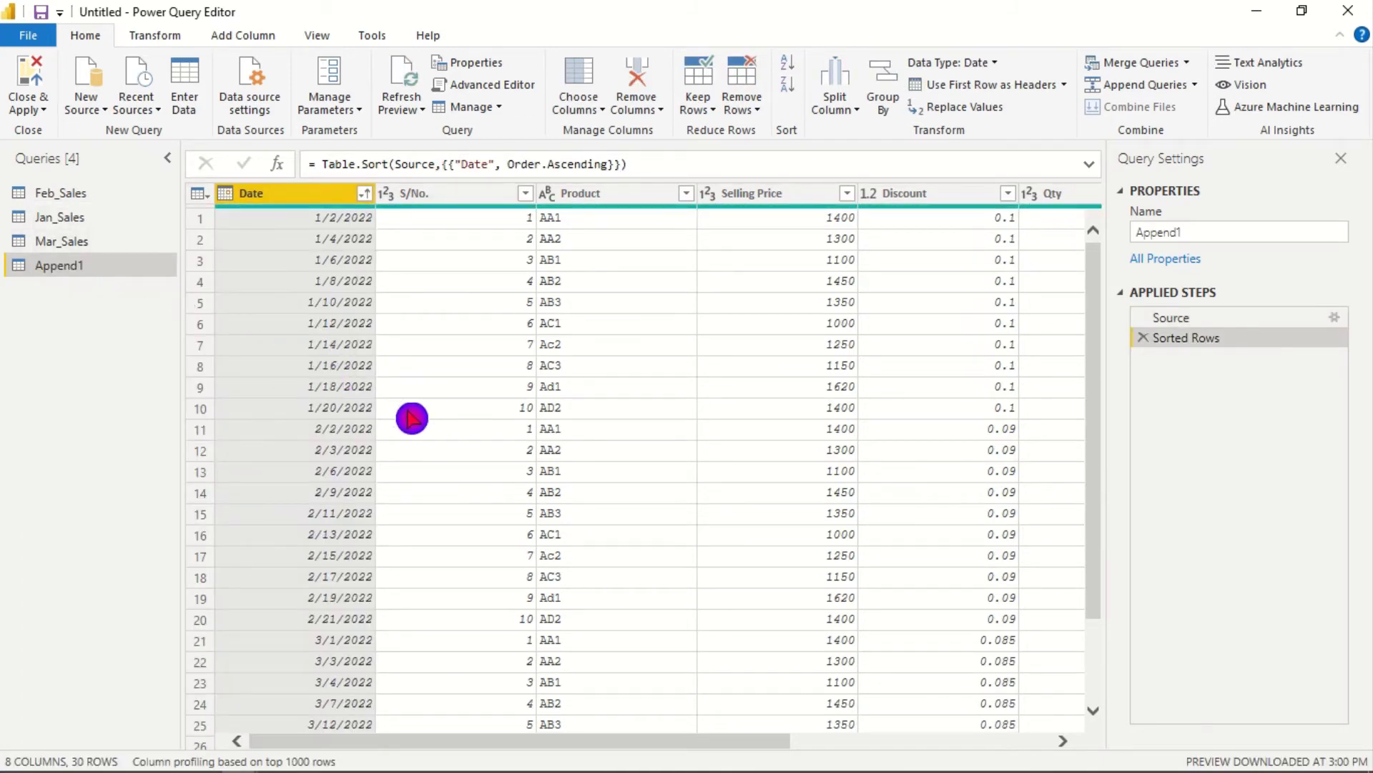
double_click(102, 274)
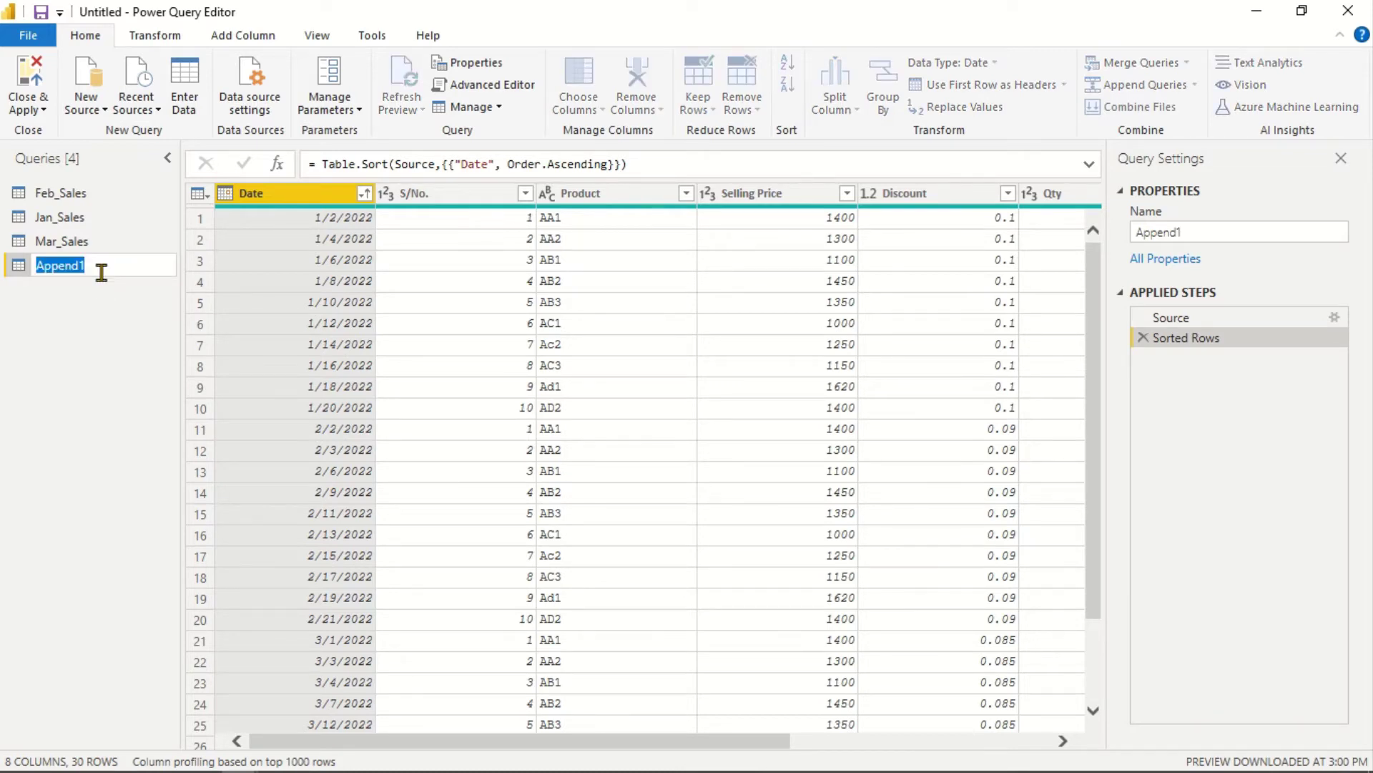
text(JAn-Mar Sales)
key(Return)
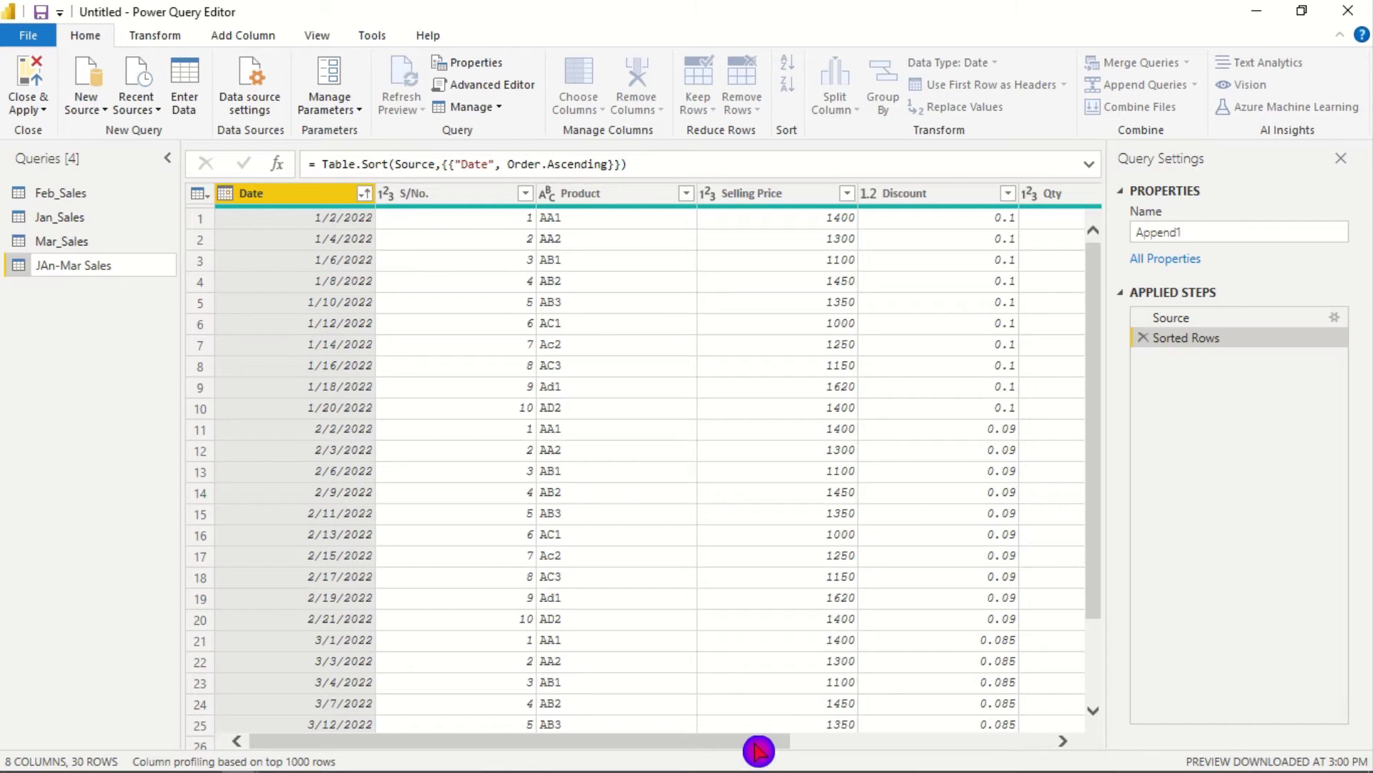
key(Return)
drag(795, 751, 1063, 764)
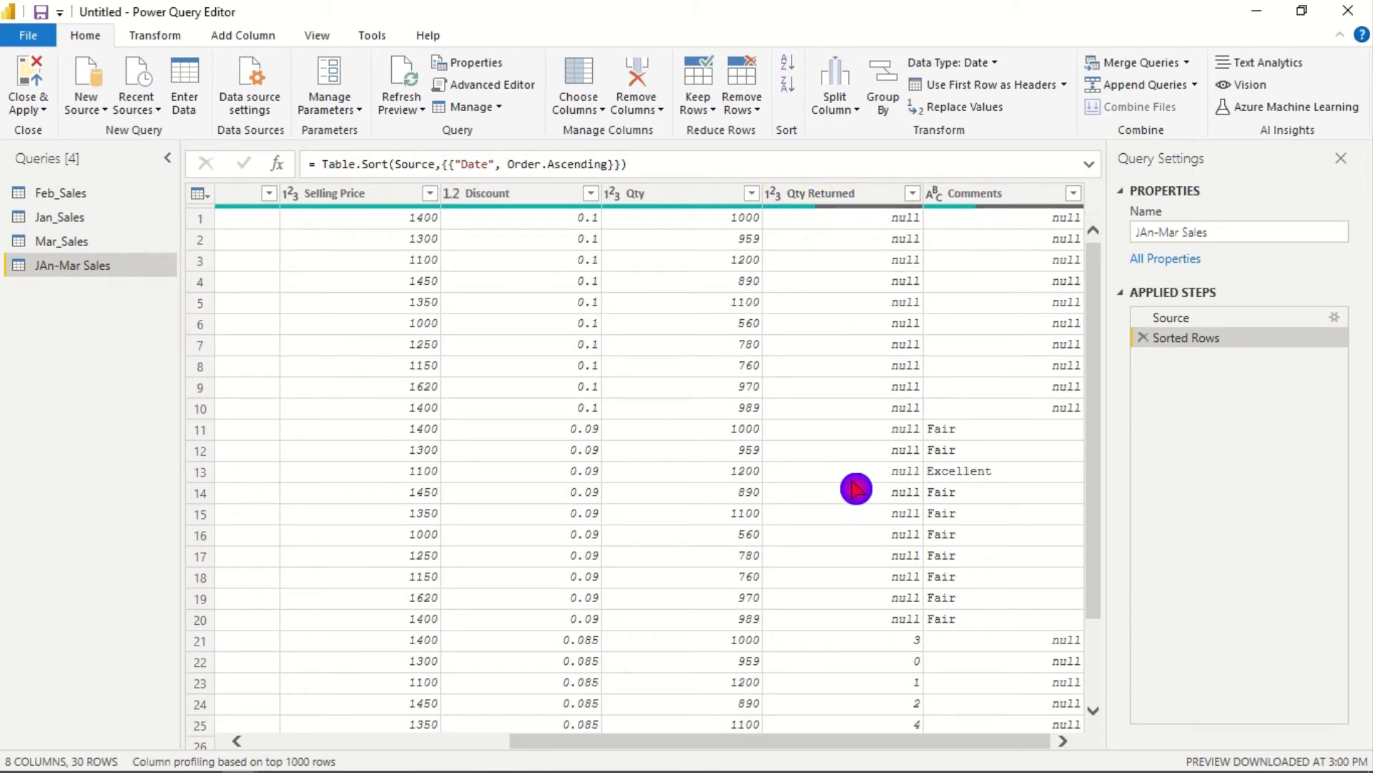
scroll(858, 485, down, 2)
scroll(875, 522, up, 2)
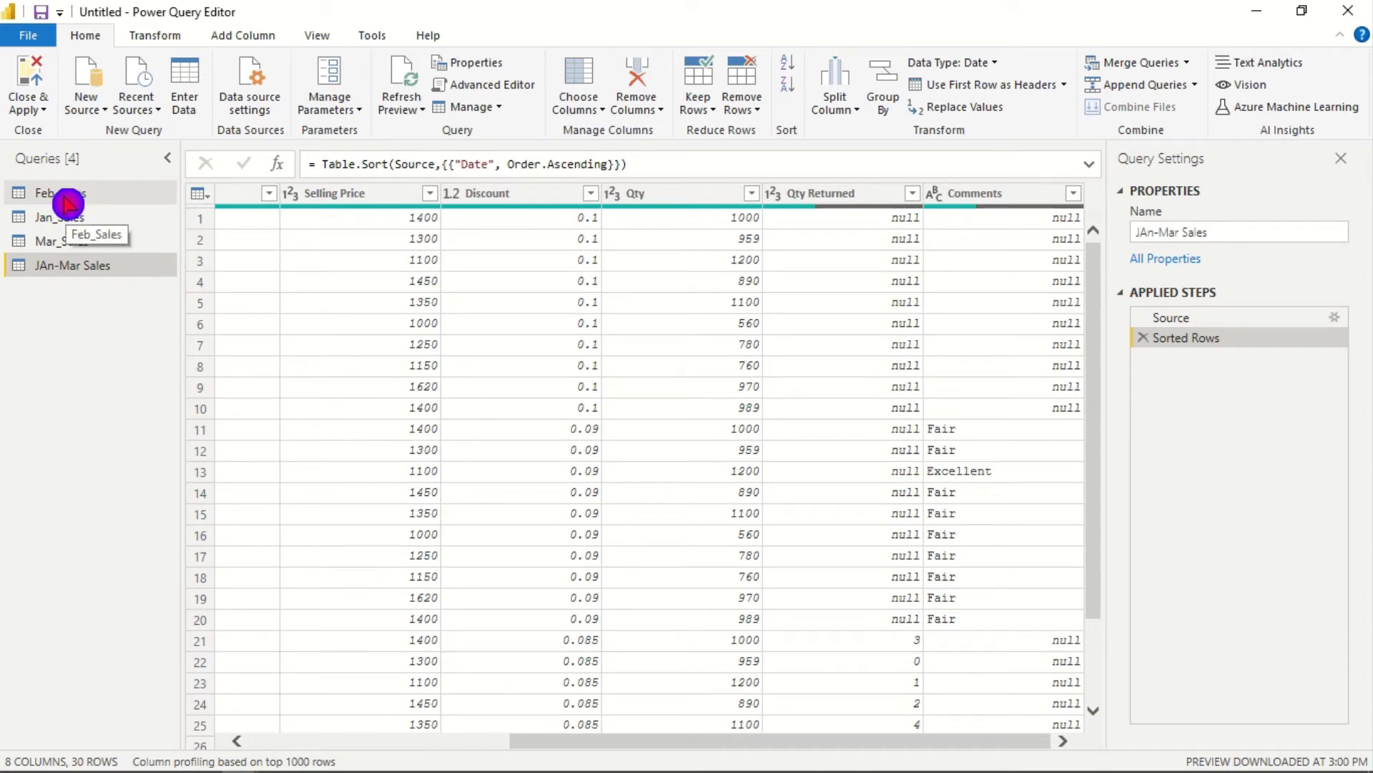
Turn off Enable load for the Feb_Sales, Jan_Sales and Mar_Sales queries.
right_click(68, 204)
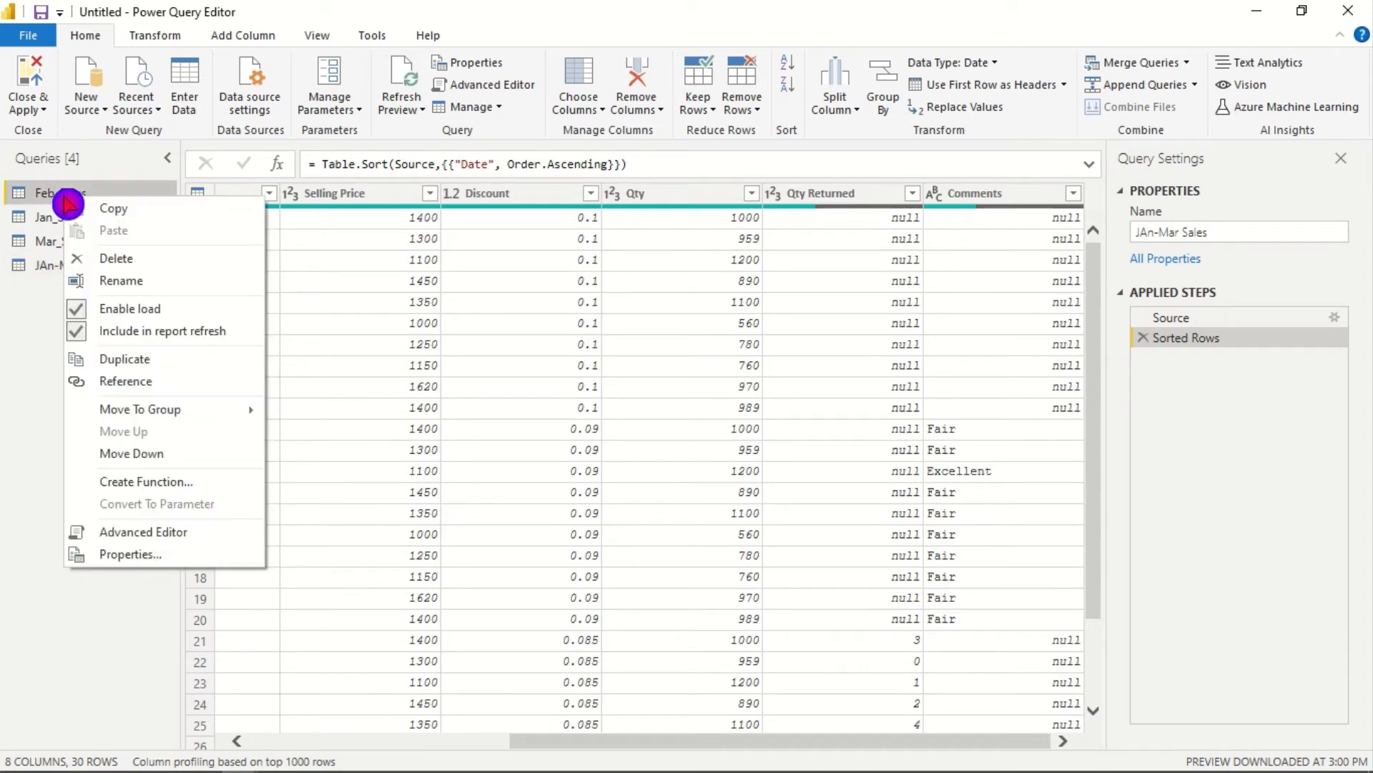
click(85, 319)
right_click(70, 219)
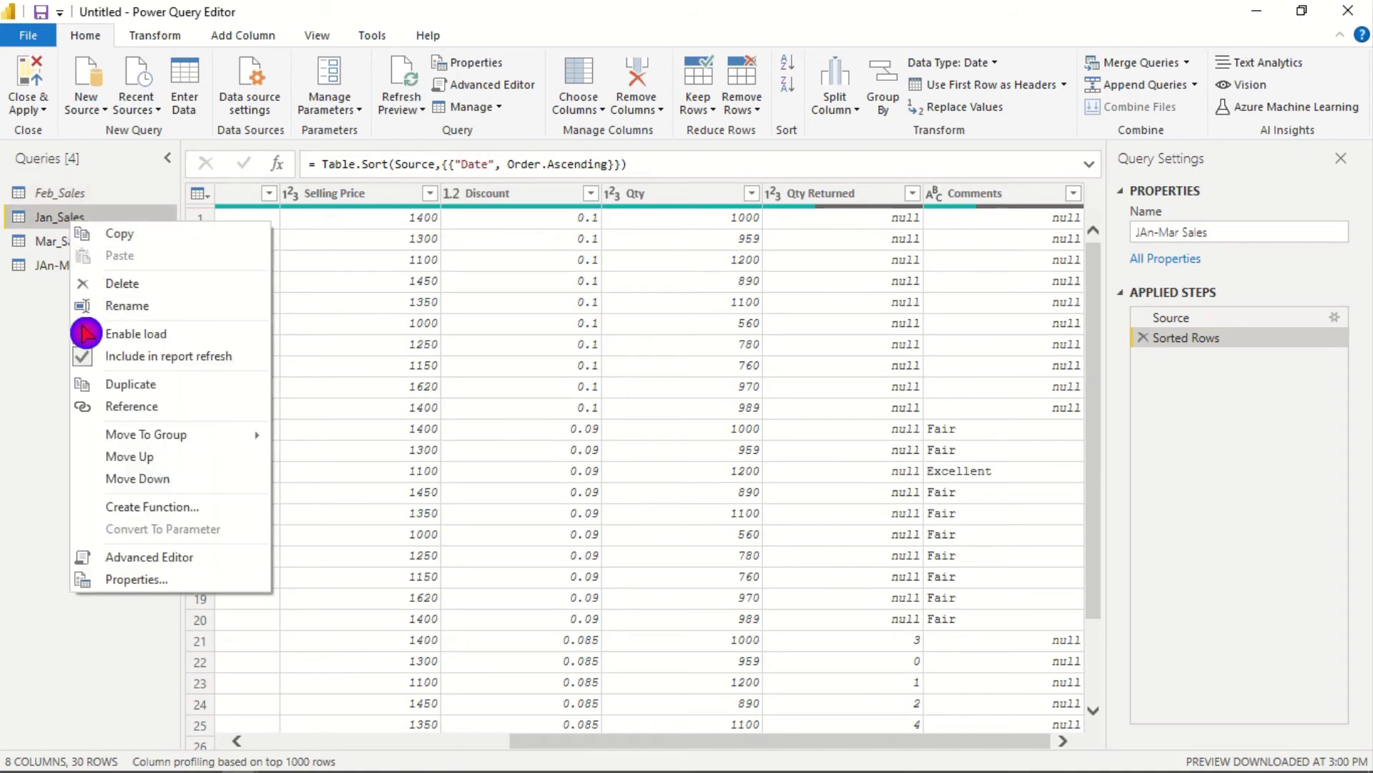
click(86, 332)
right_click(76, 242)
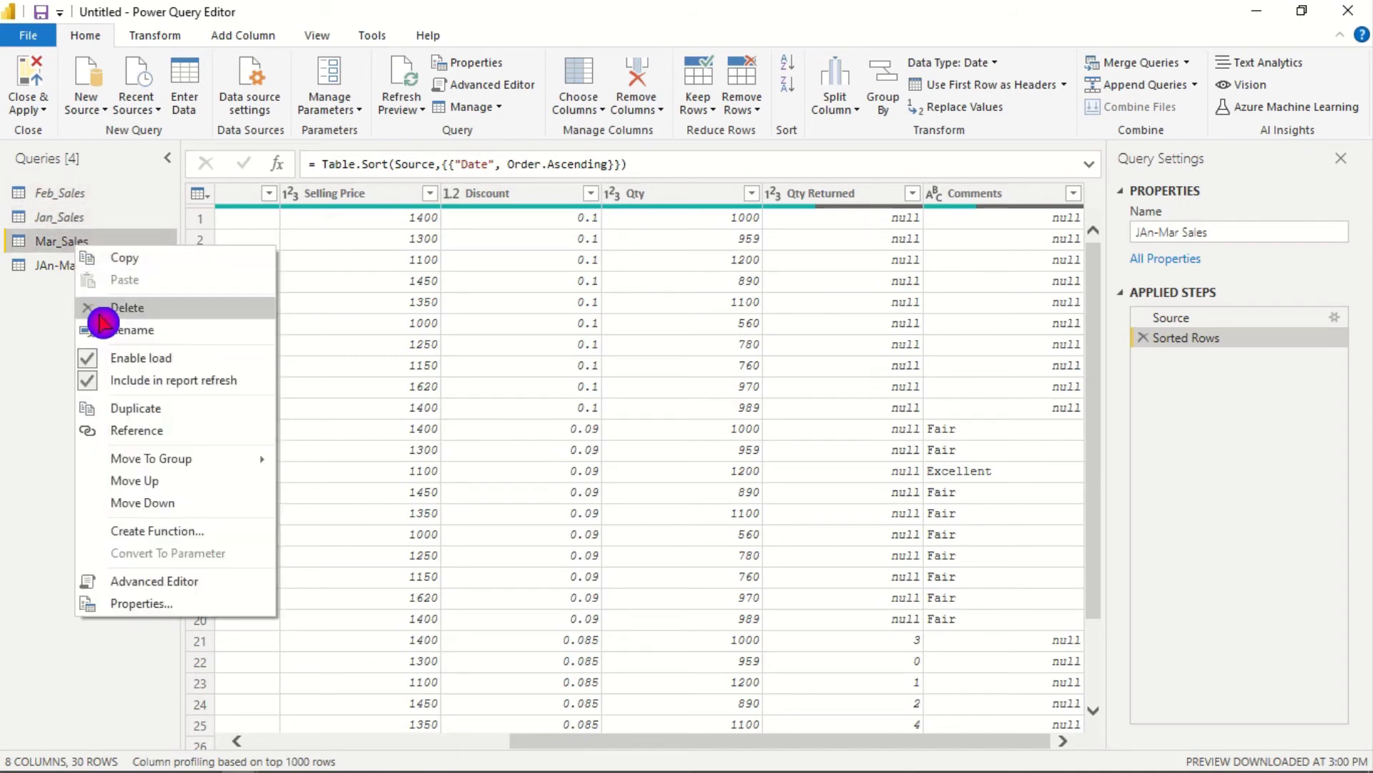
click(89, 357)
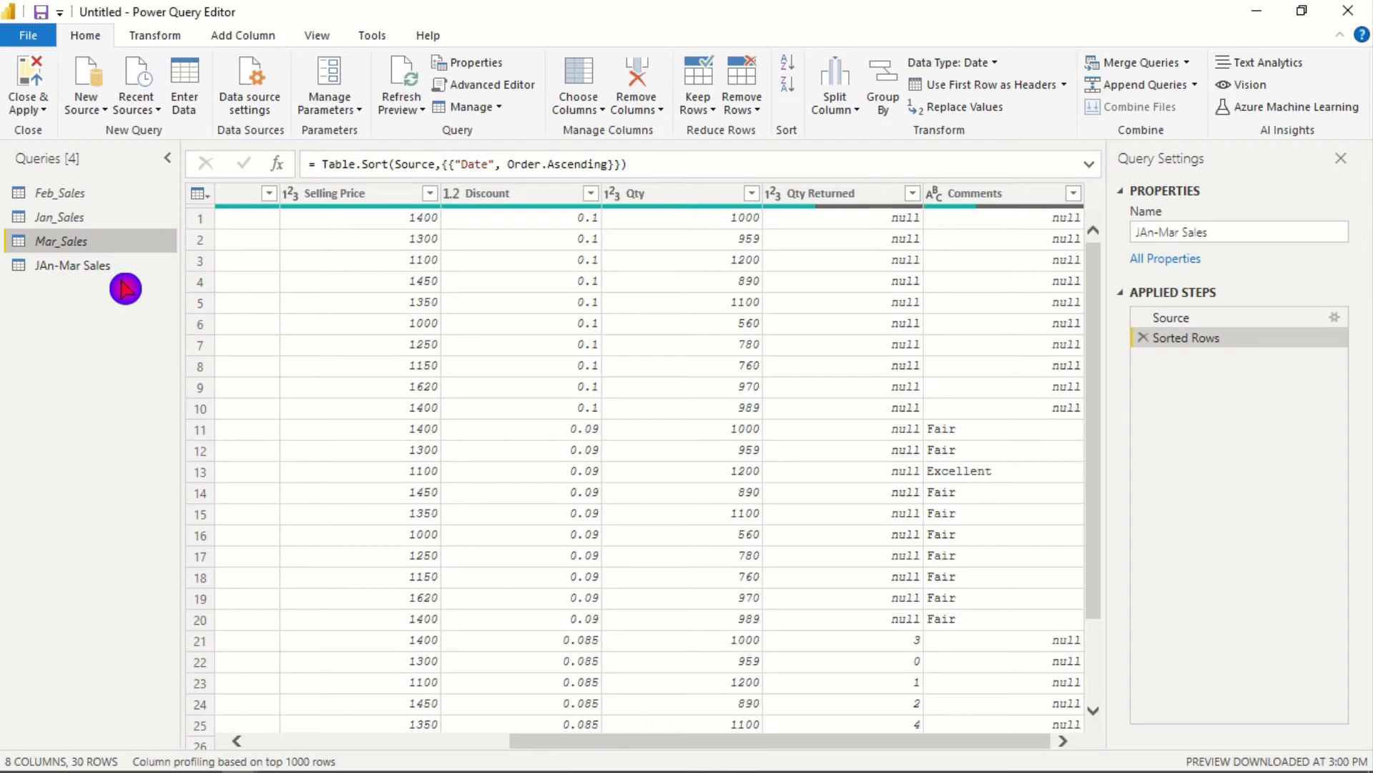
Close & Apply, then show the JAn-Mar Sales table's rows in Data view.
click(29, 108)
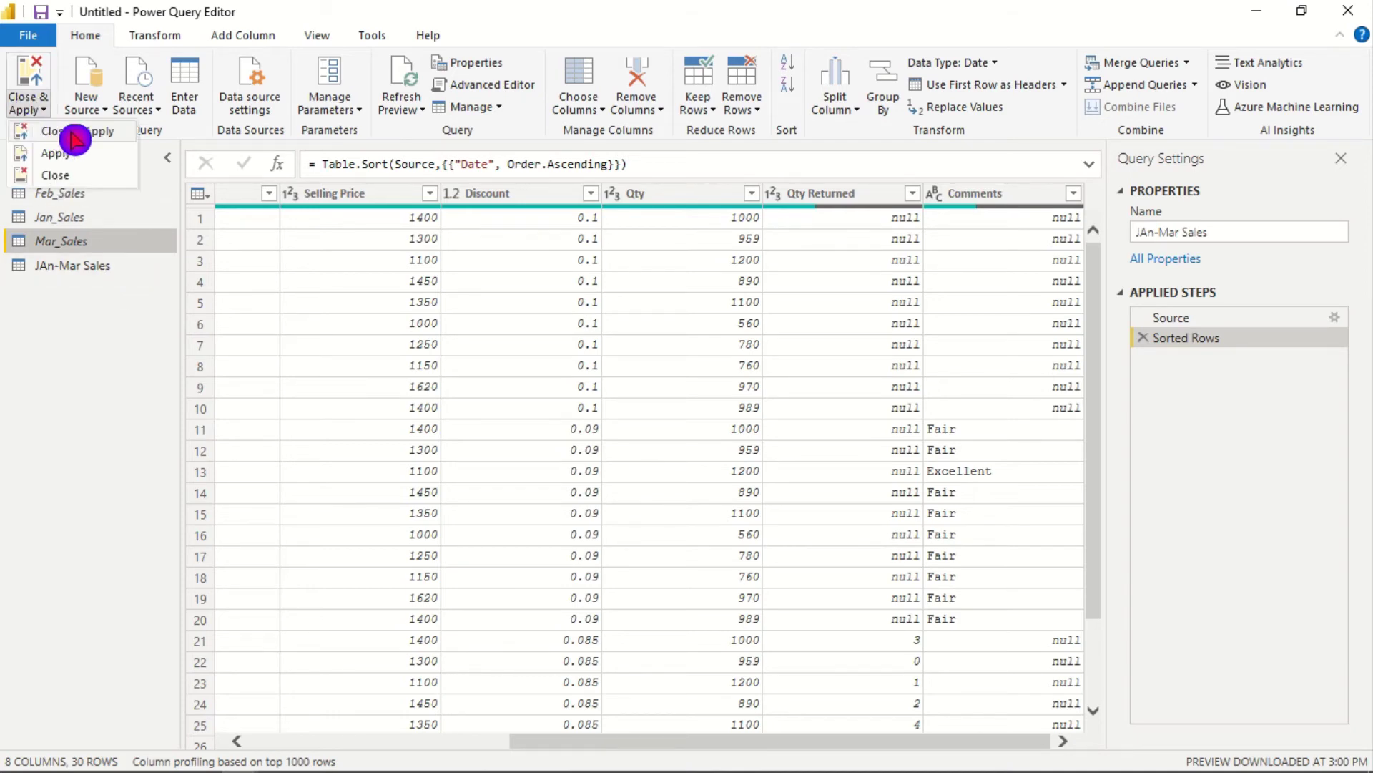
click(85, 174)
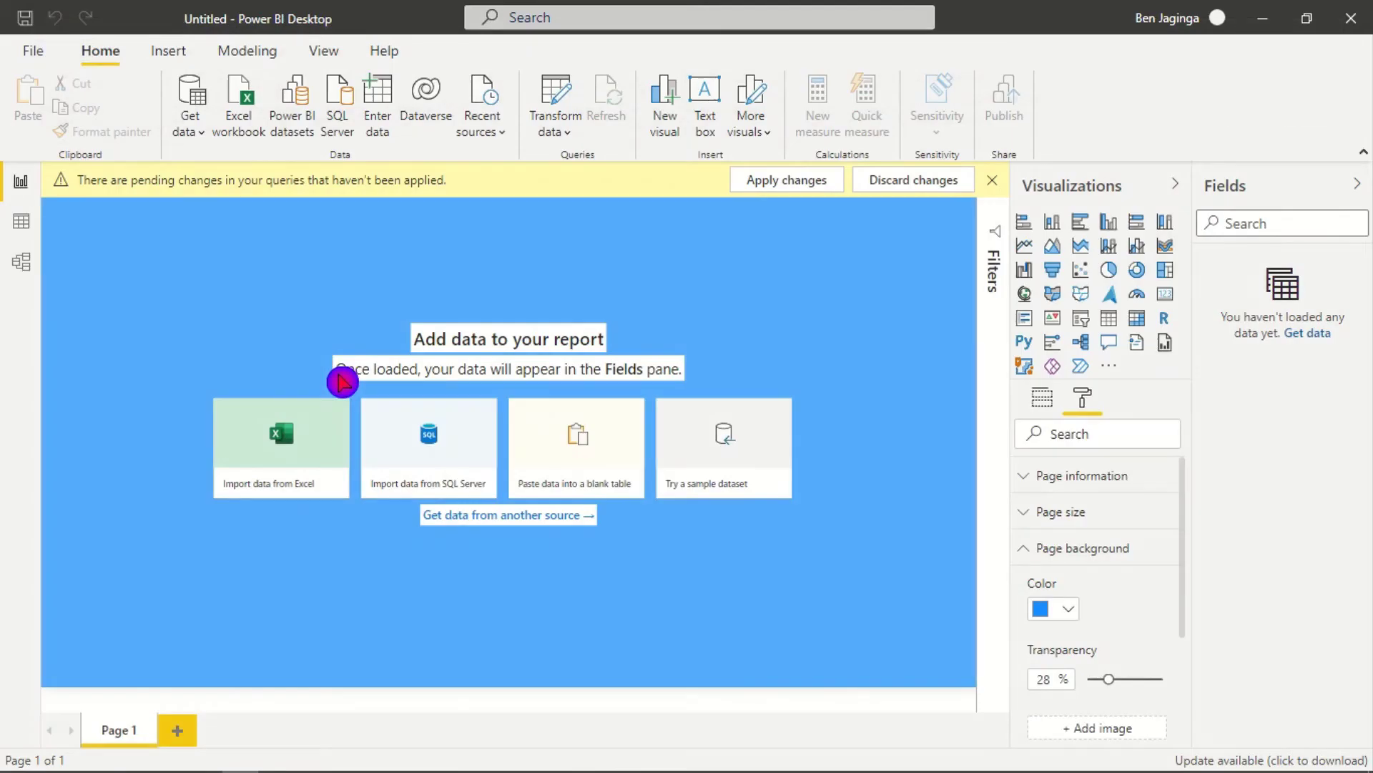
click(253, 403)
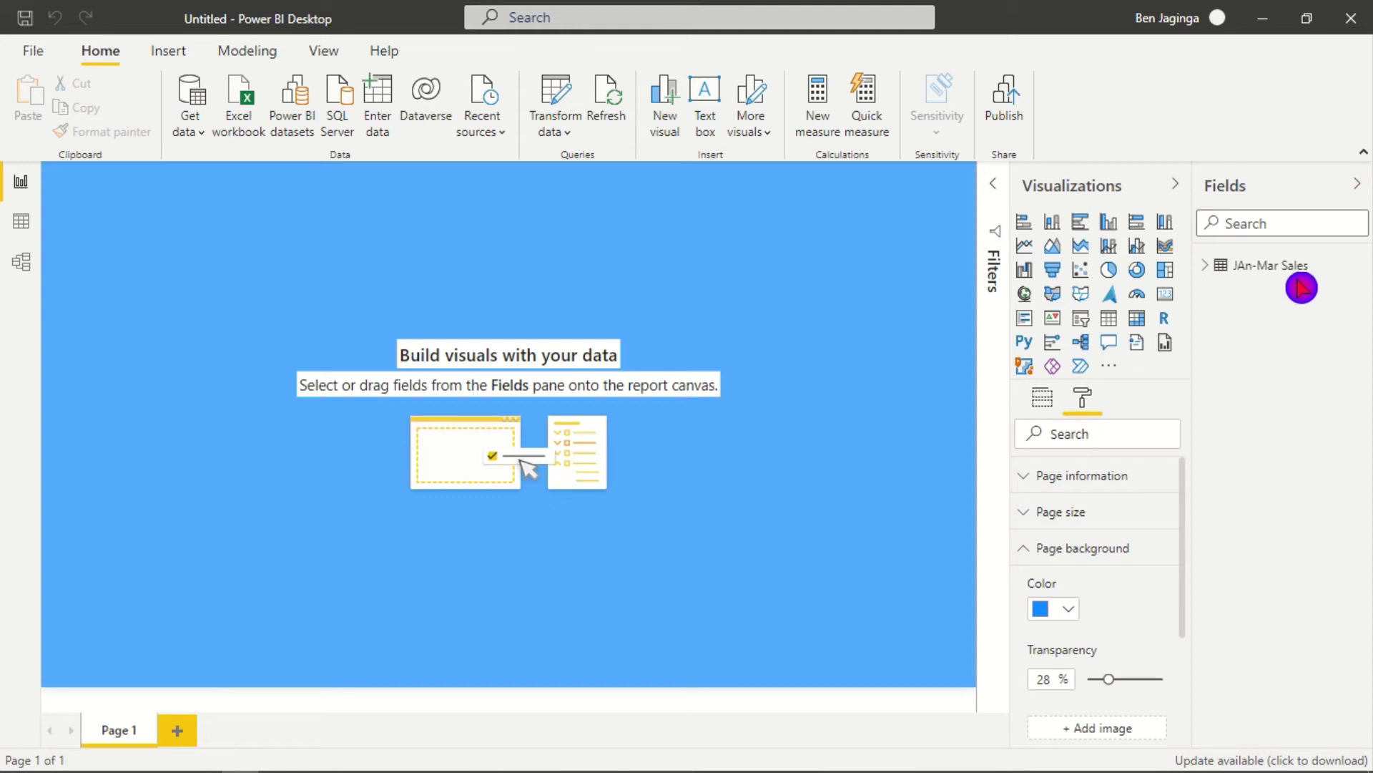
click(1271, 271)
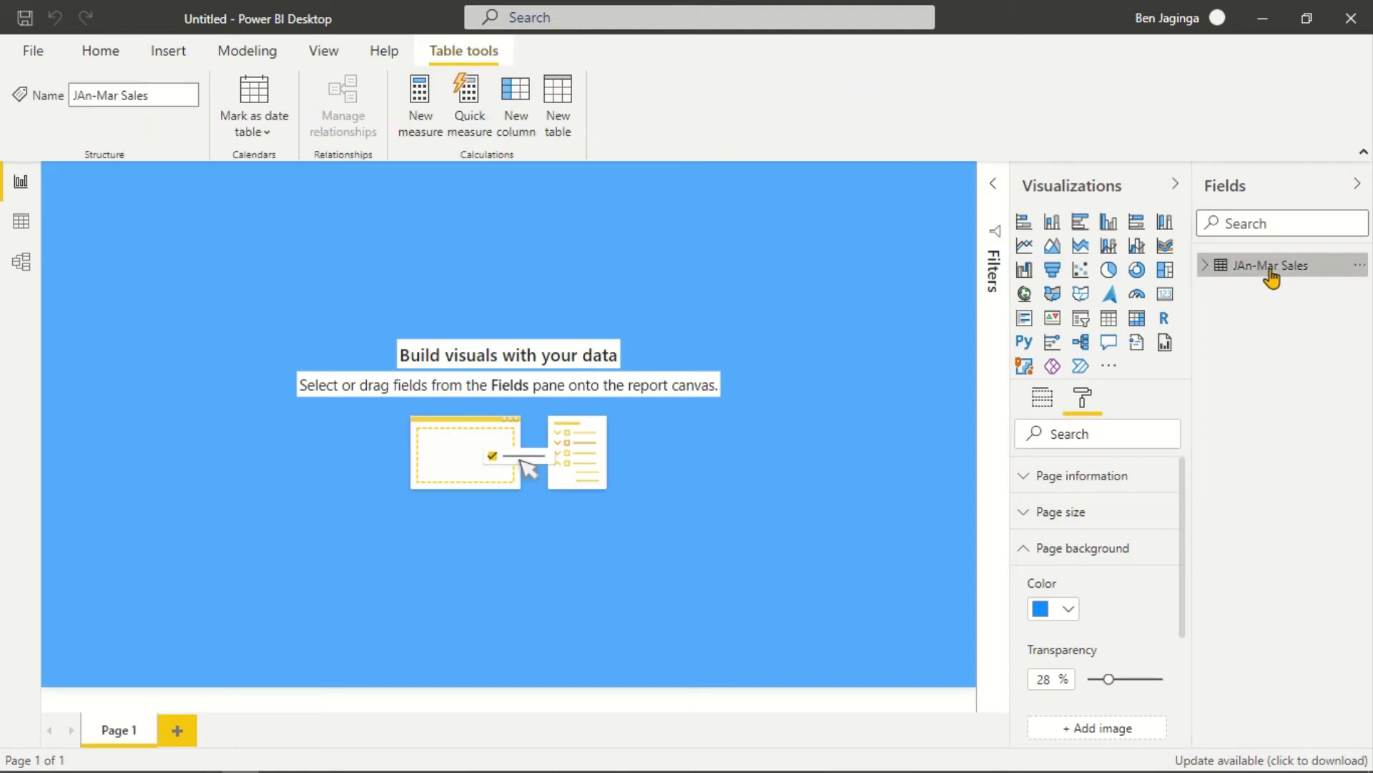
click(25, 225)
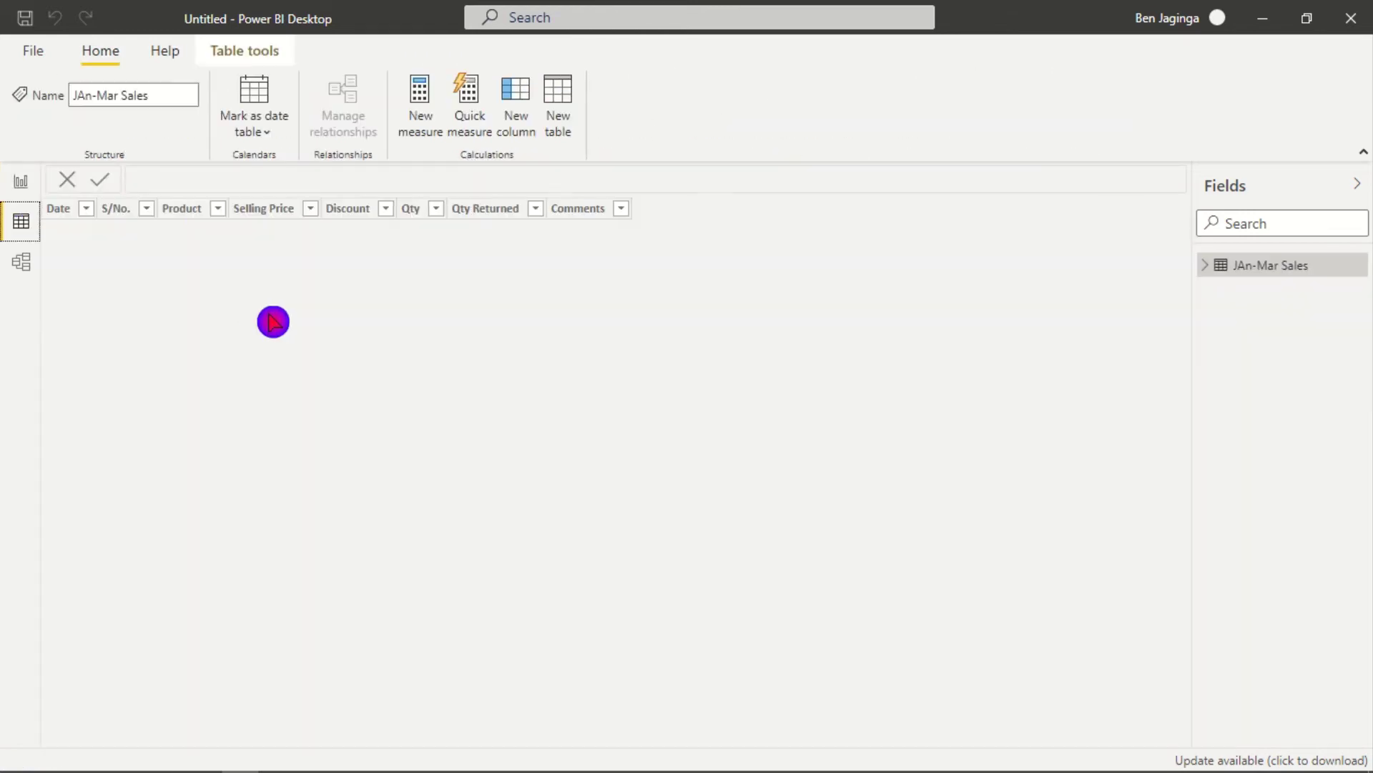